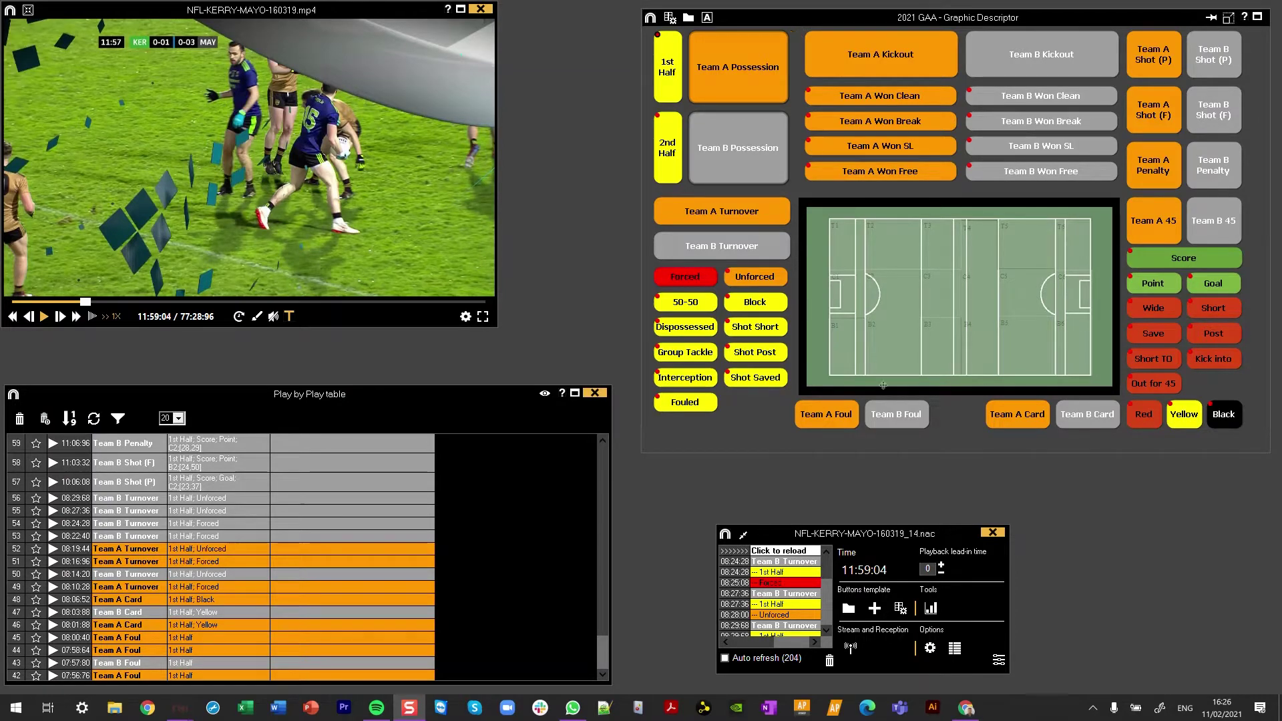
- Open the GAA Football 2021 stats dashboard, move it aside, then minimize it
click(931, 608)
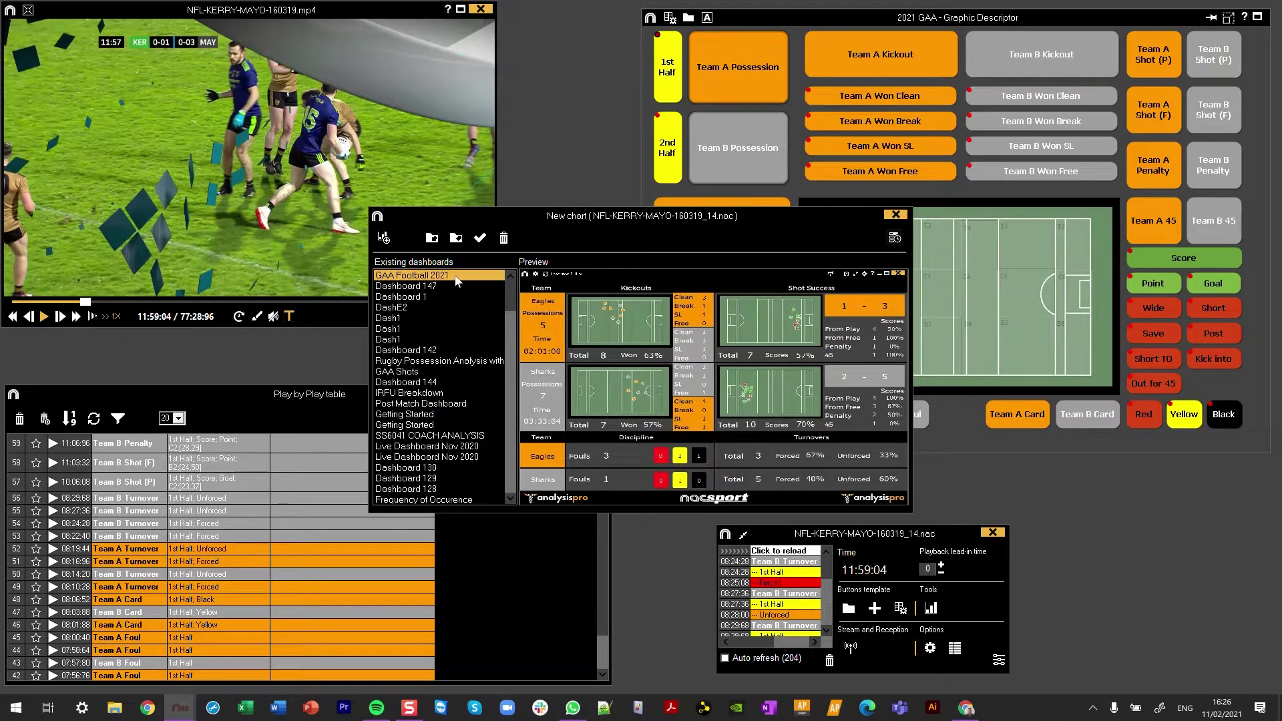
click(480, 239)
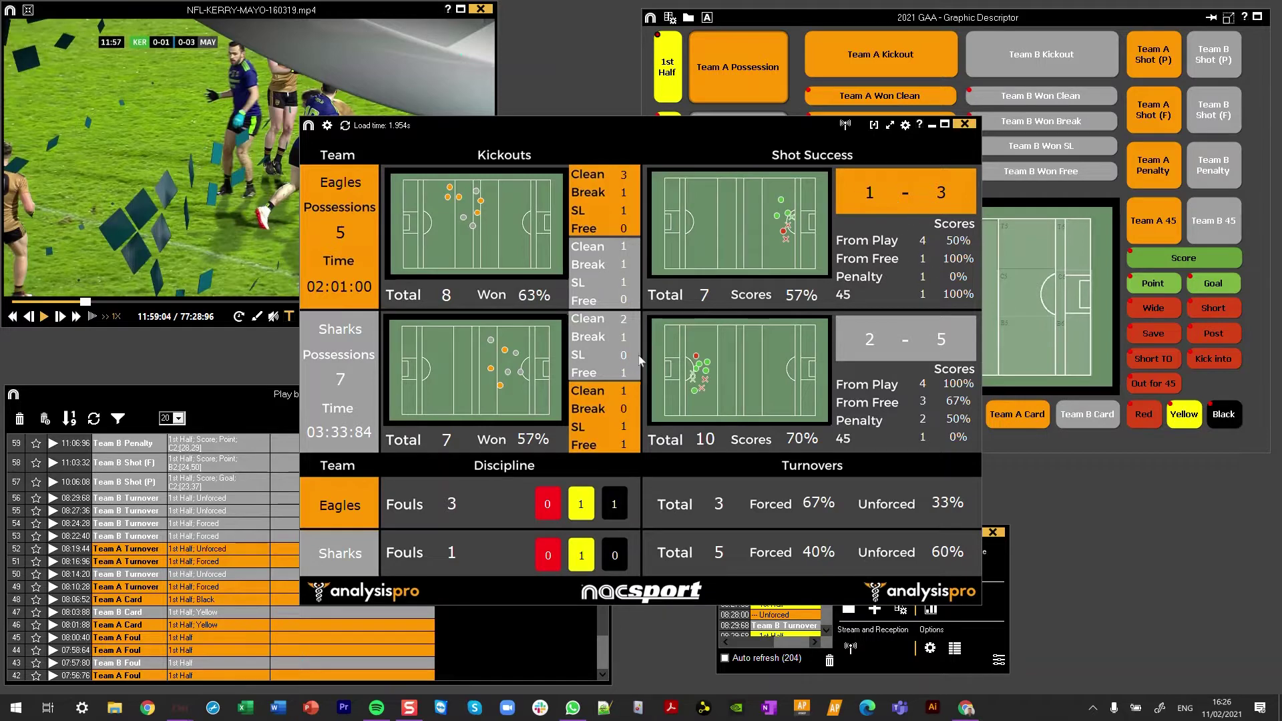
drag(611, 122, 422, 143)
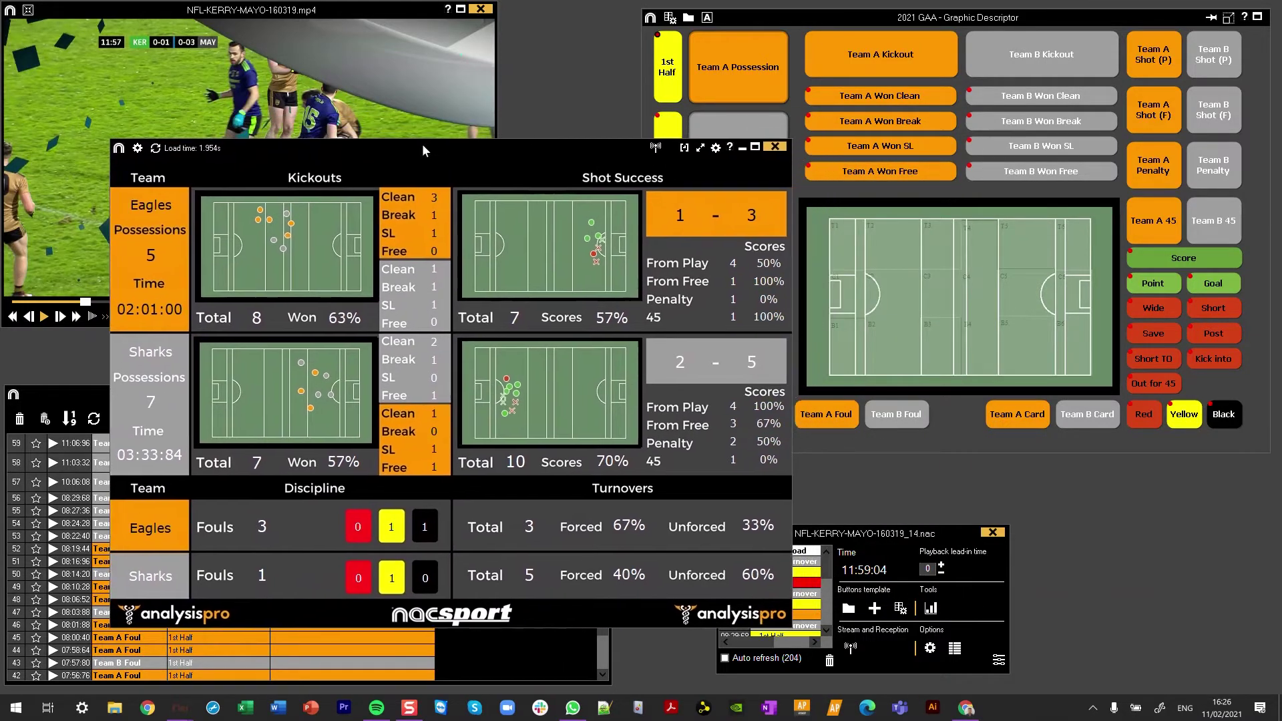
click(744, 149)
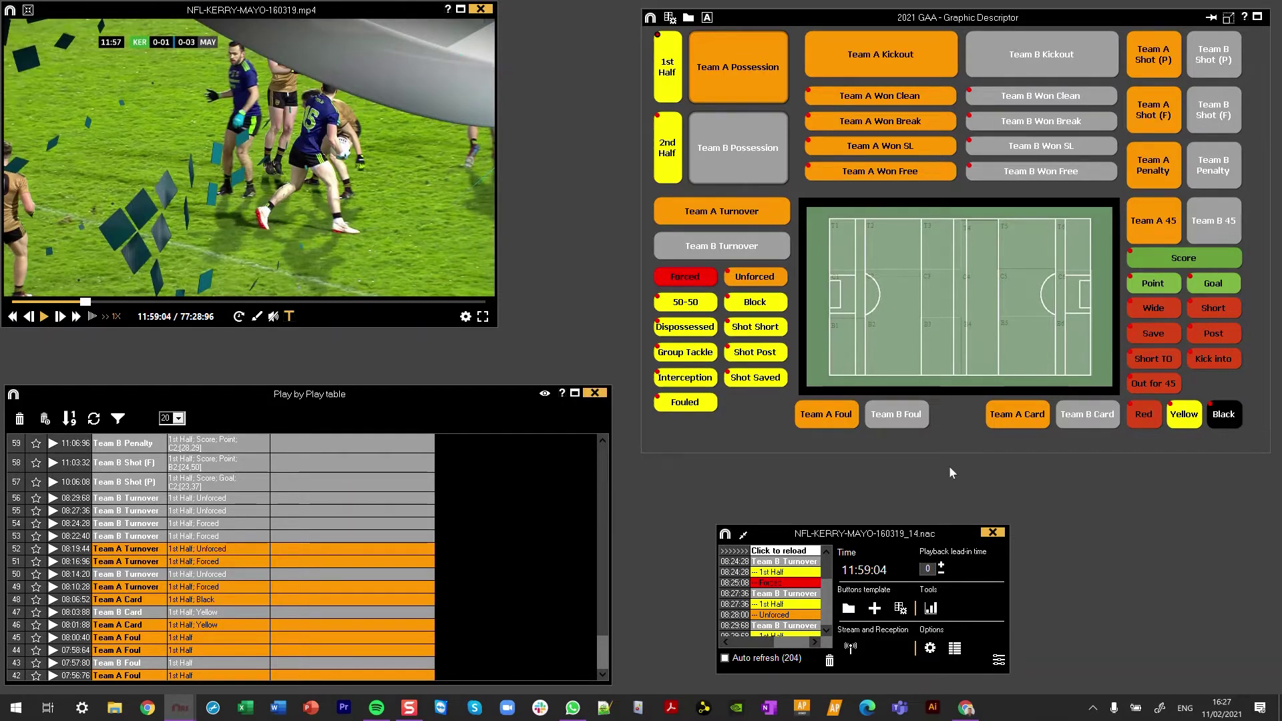
- Switch auto-add off for 2nd Half and on for 1st Half, then resume the video
right_click(674, 67)
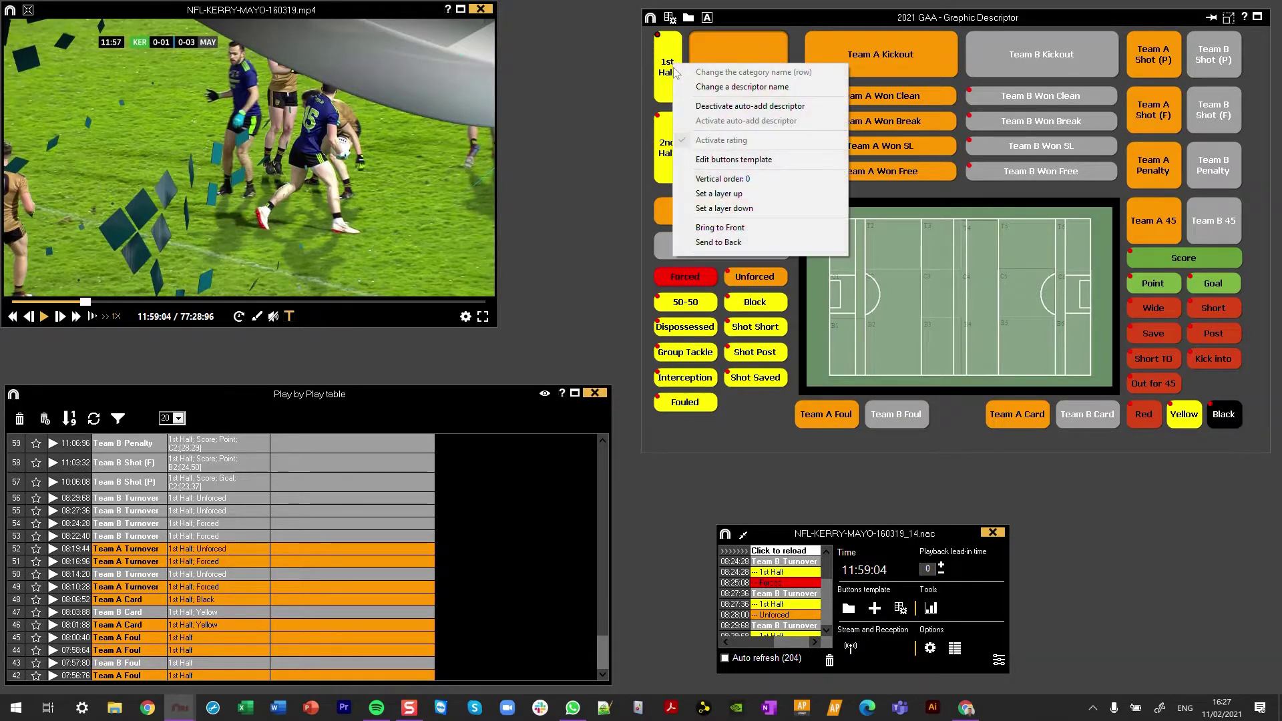
click(695, 106)
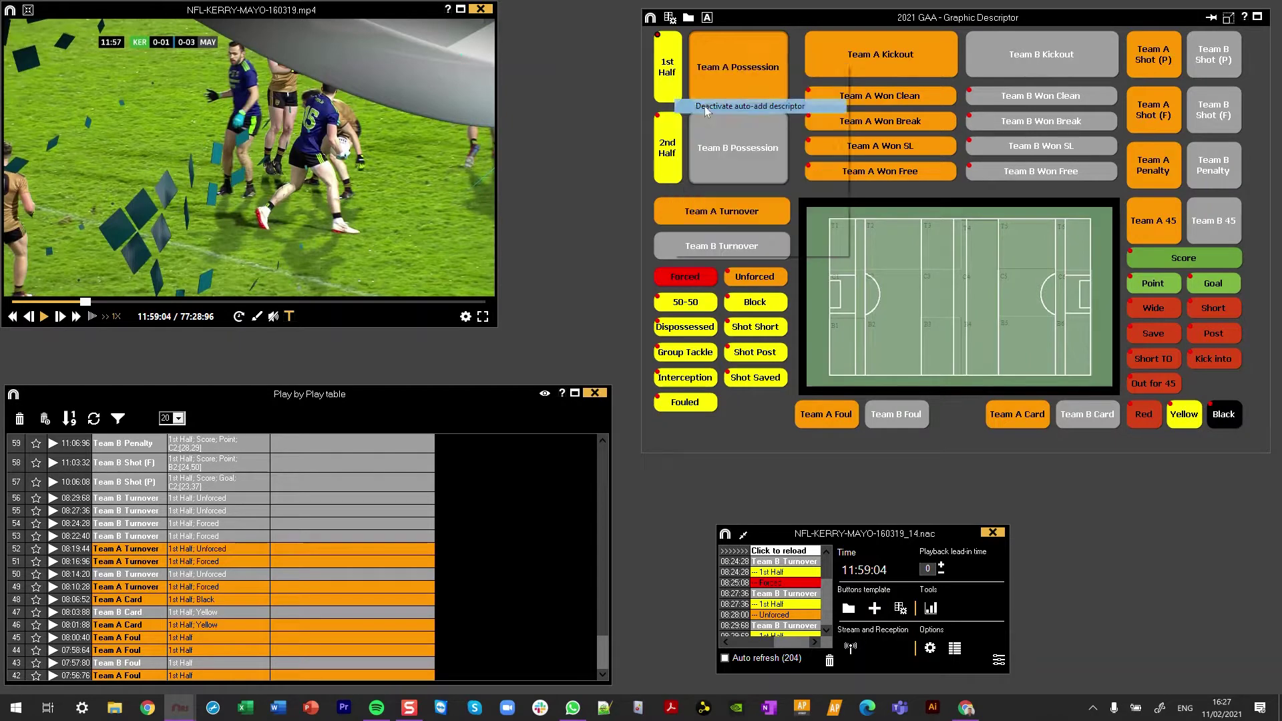
right_click(671, 139)
click(698, 179)
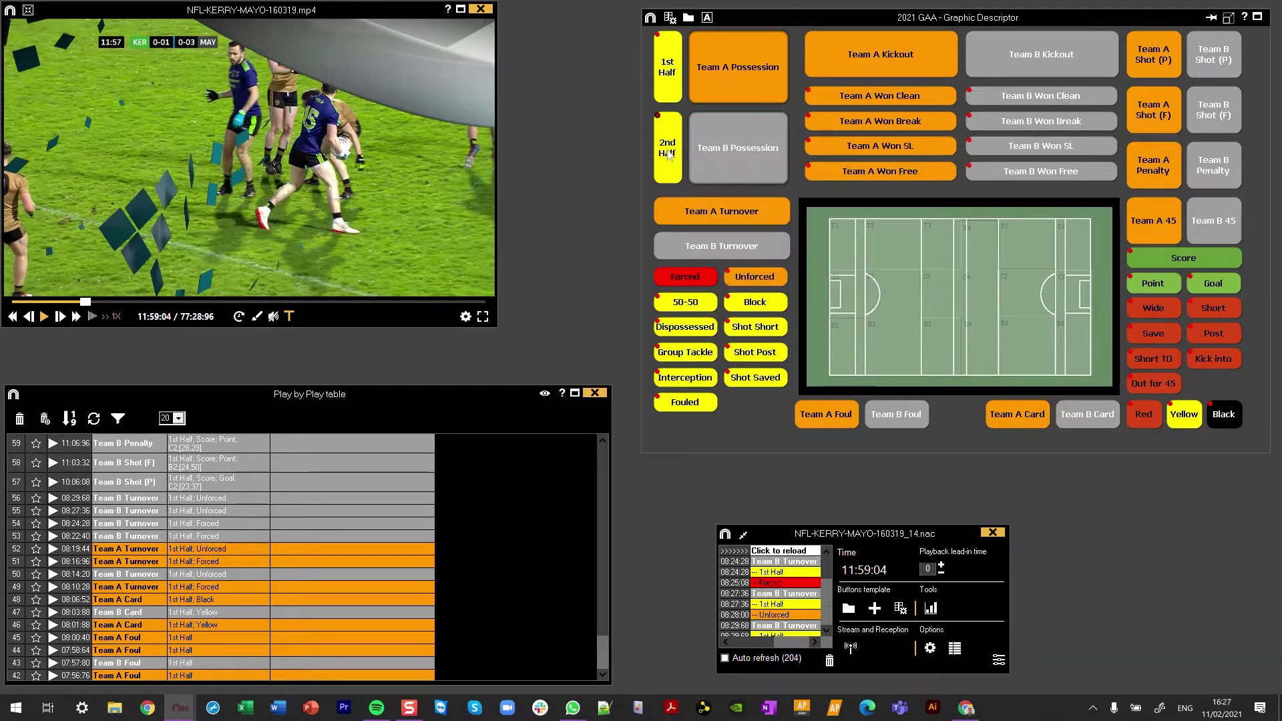
right_click(668, 151)
click(708, 194)
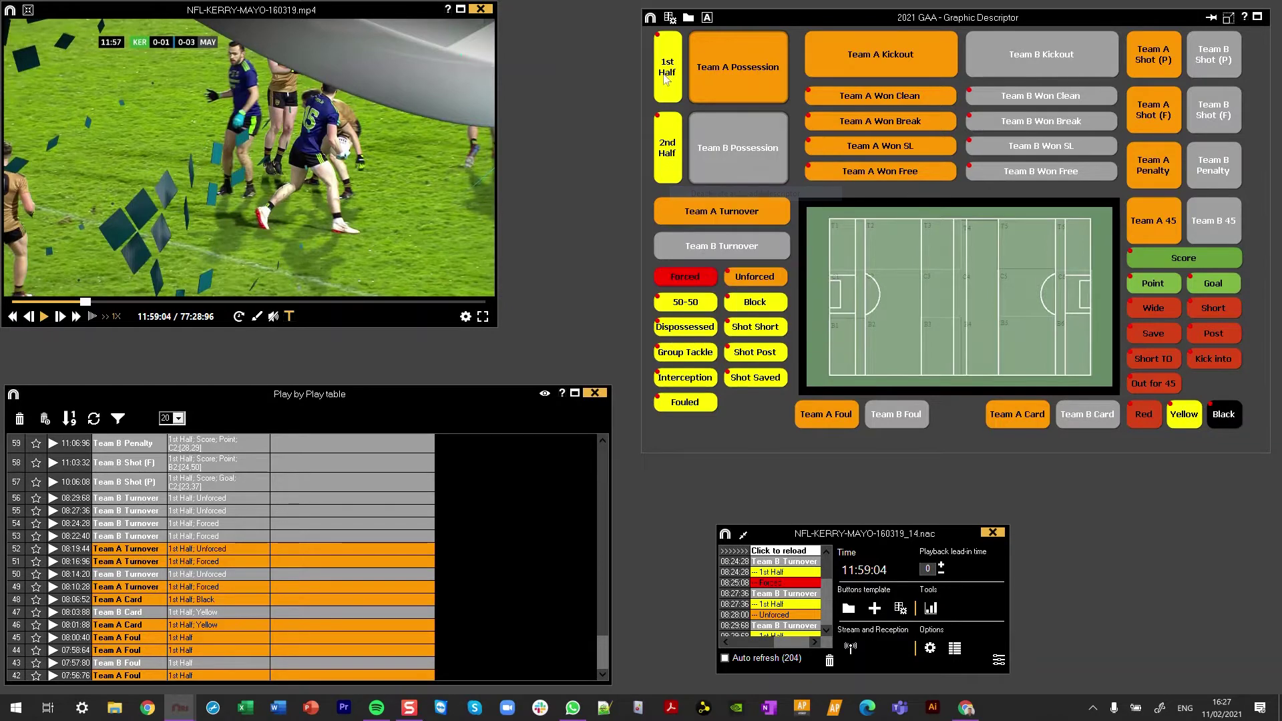
right_click(663, 69)
click(674, 127)
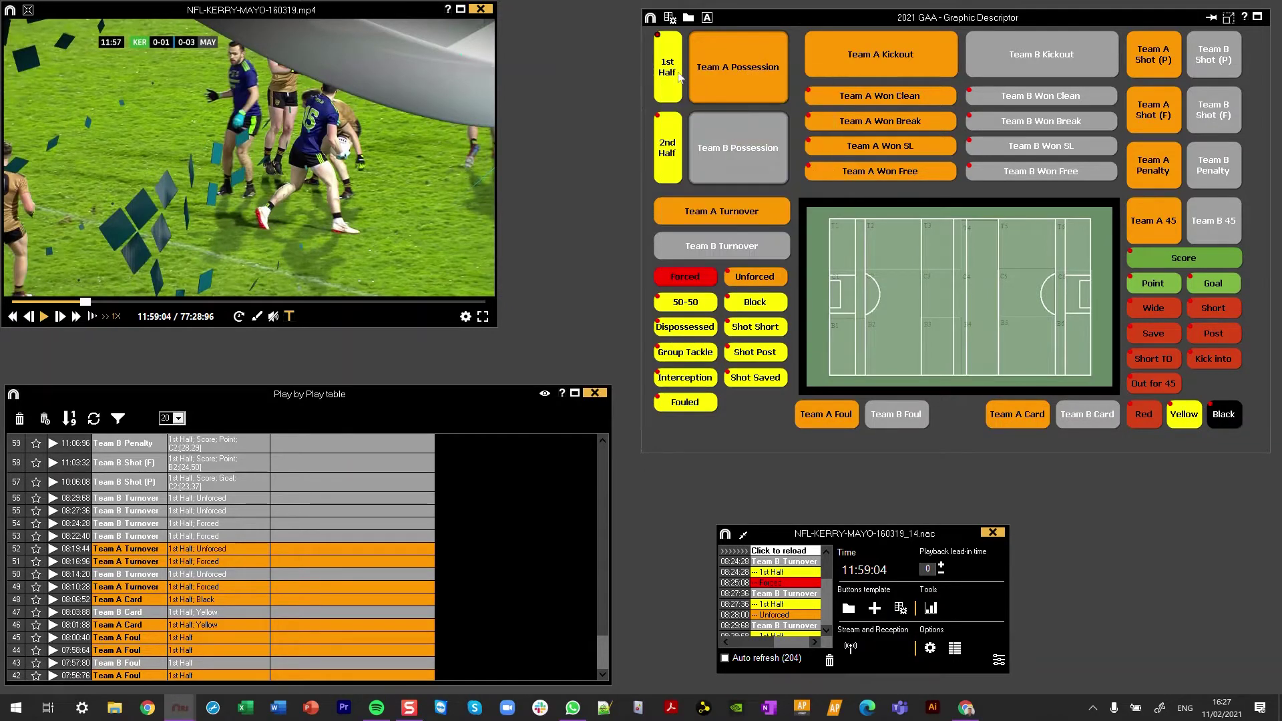
click(393, 137)
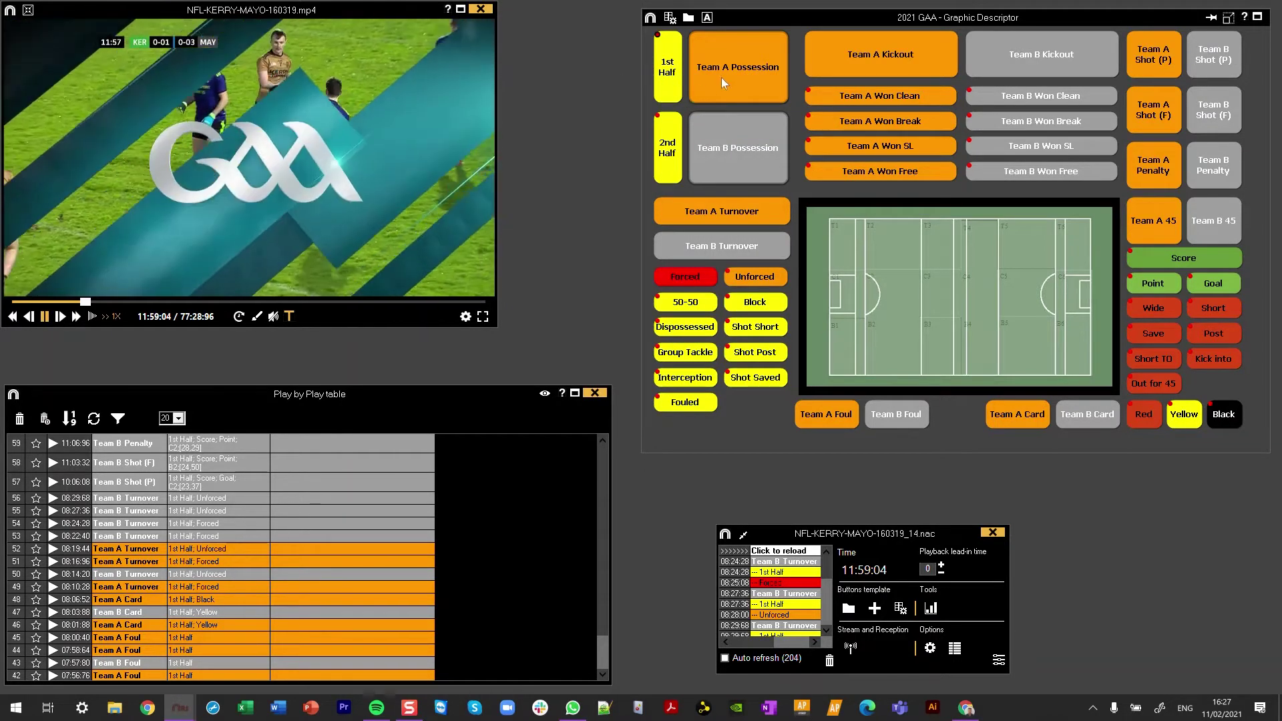
- Tag alternating Team A, Team B, Team A, Team B possessions, then pause and resume the video
click(732, 71)
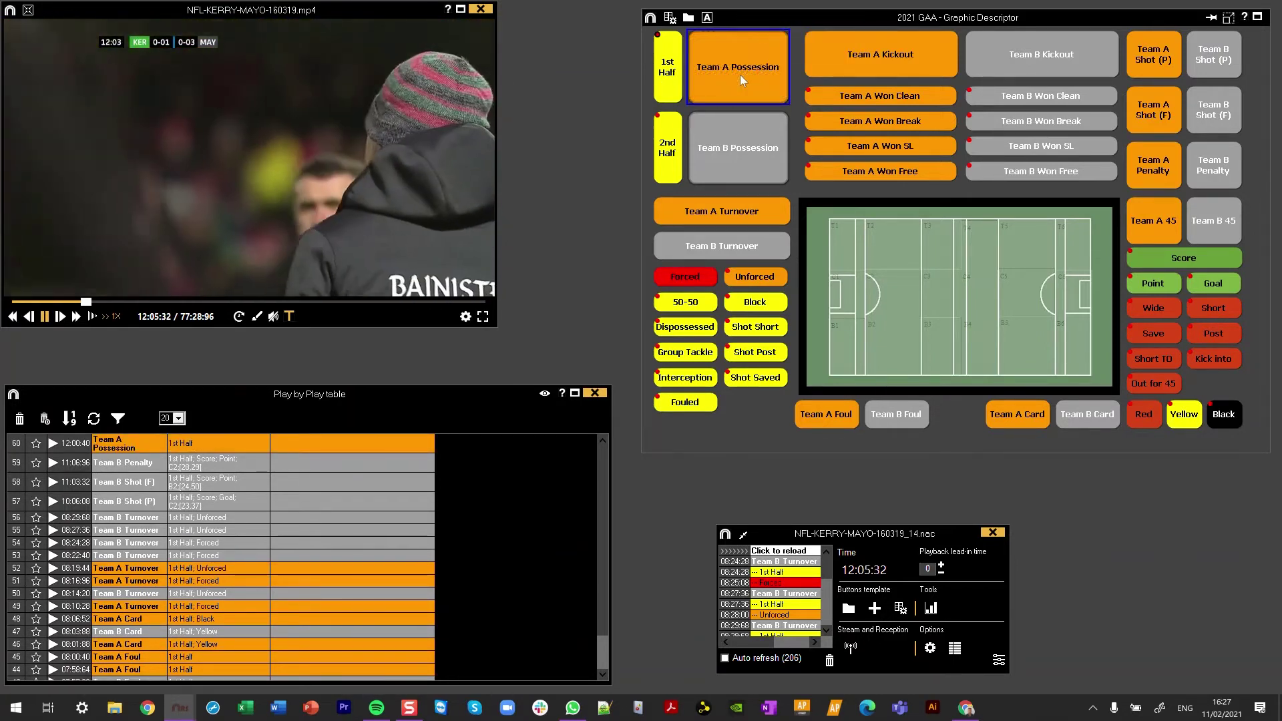
click(739, 143)
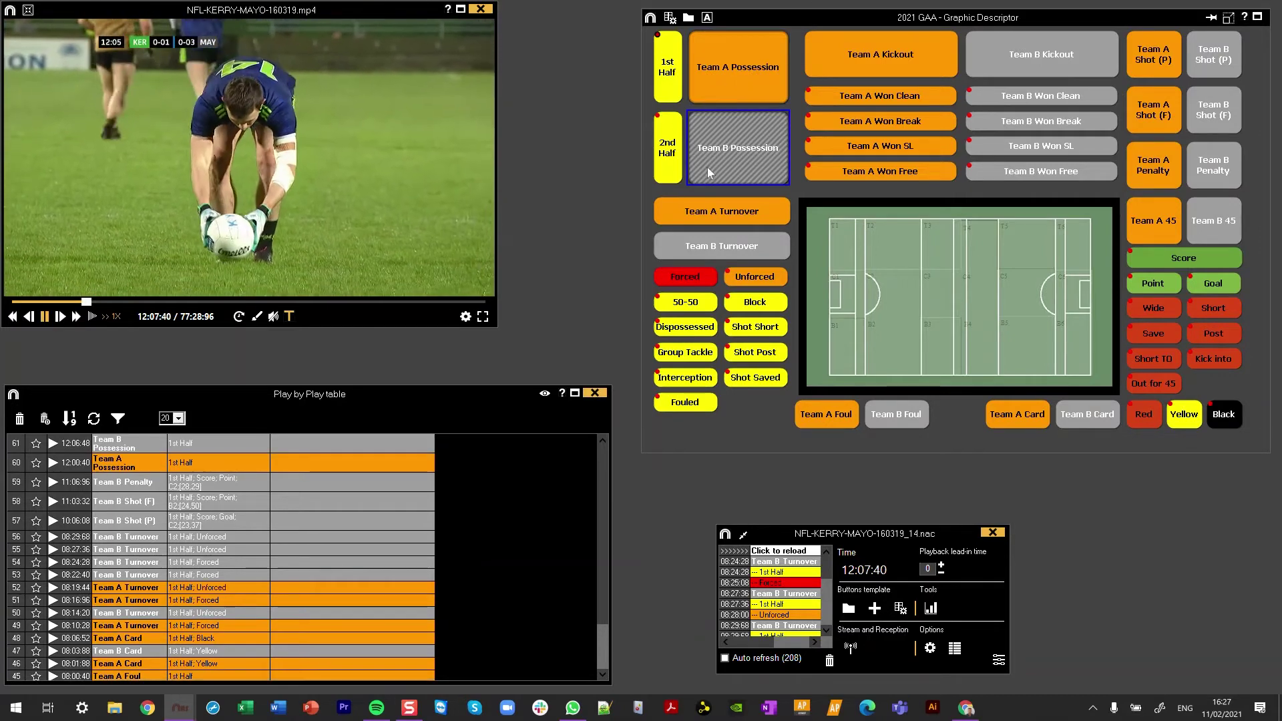
click(744, 70)
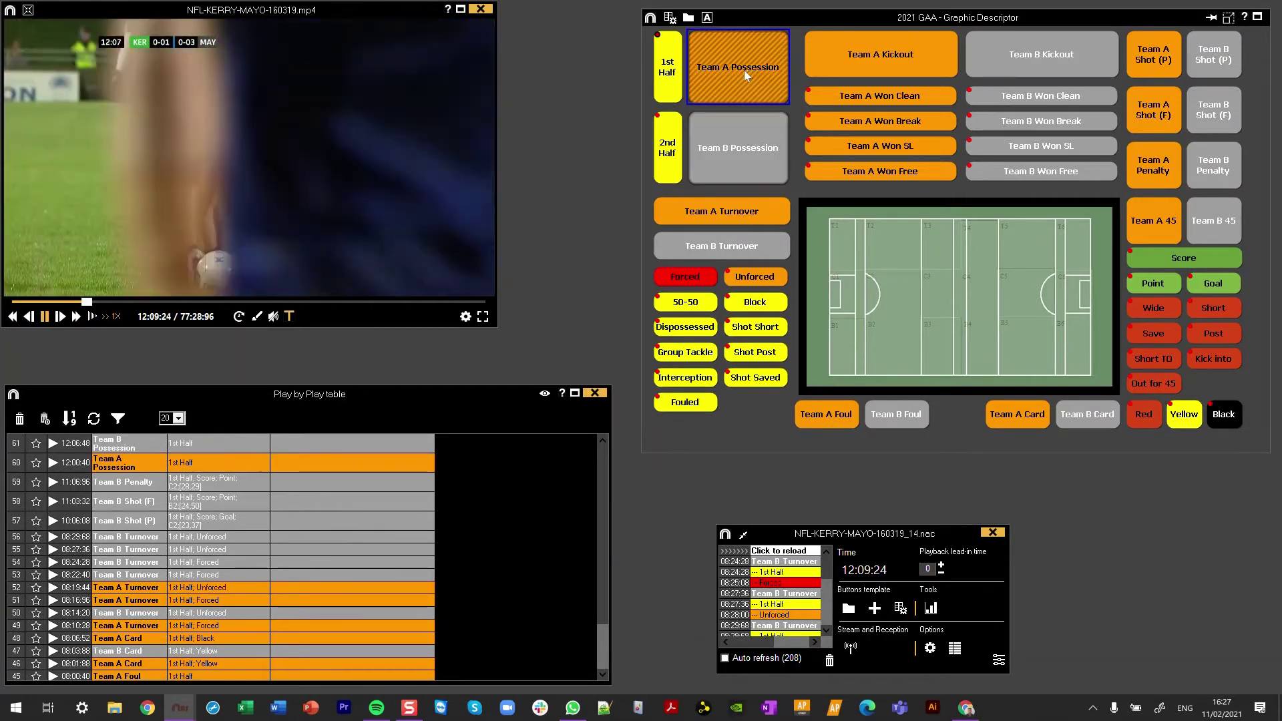
click(732, 147)
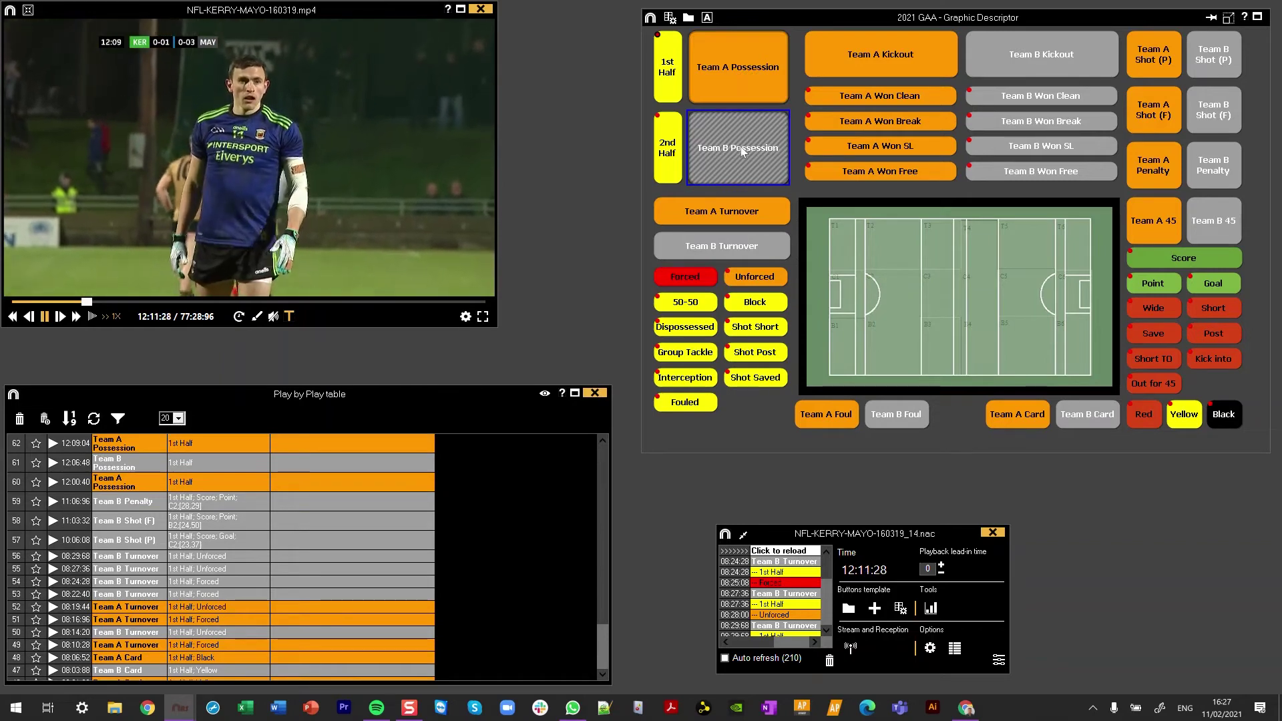
click(399, 190)
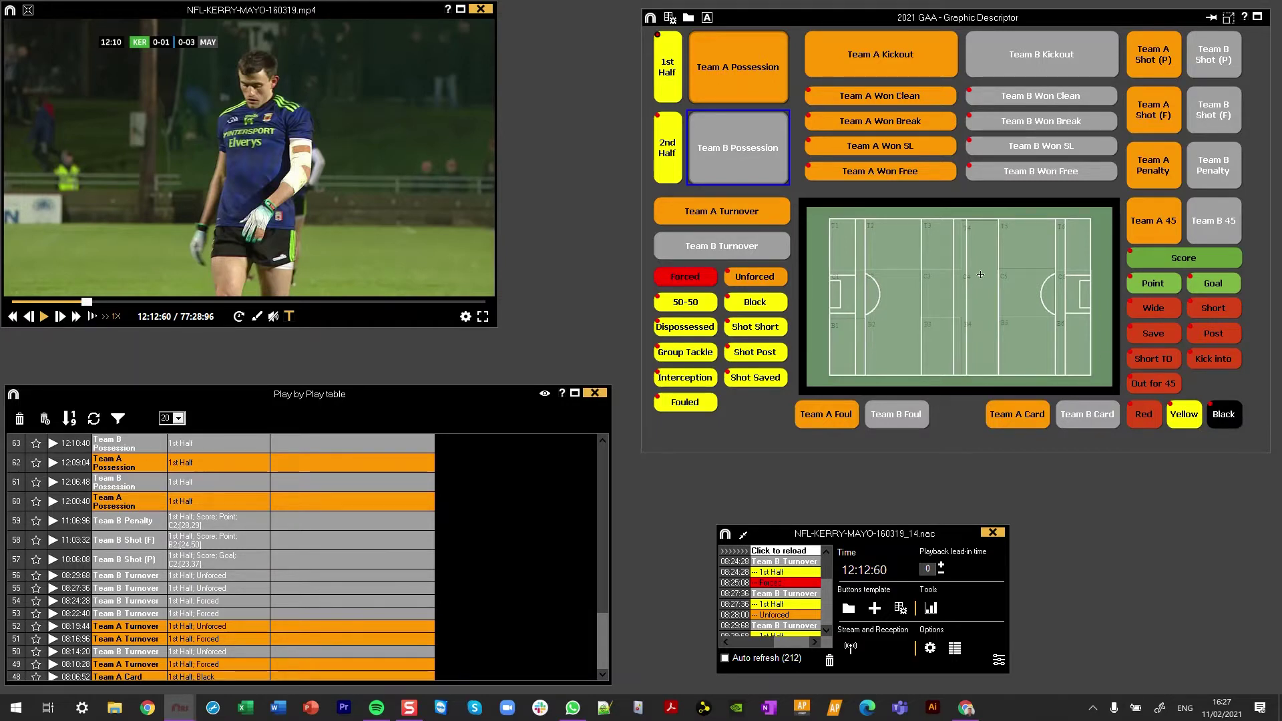
click(370, 157)
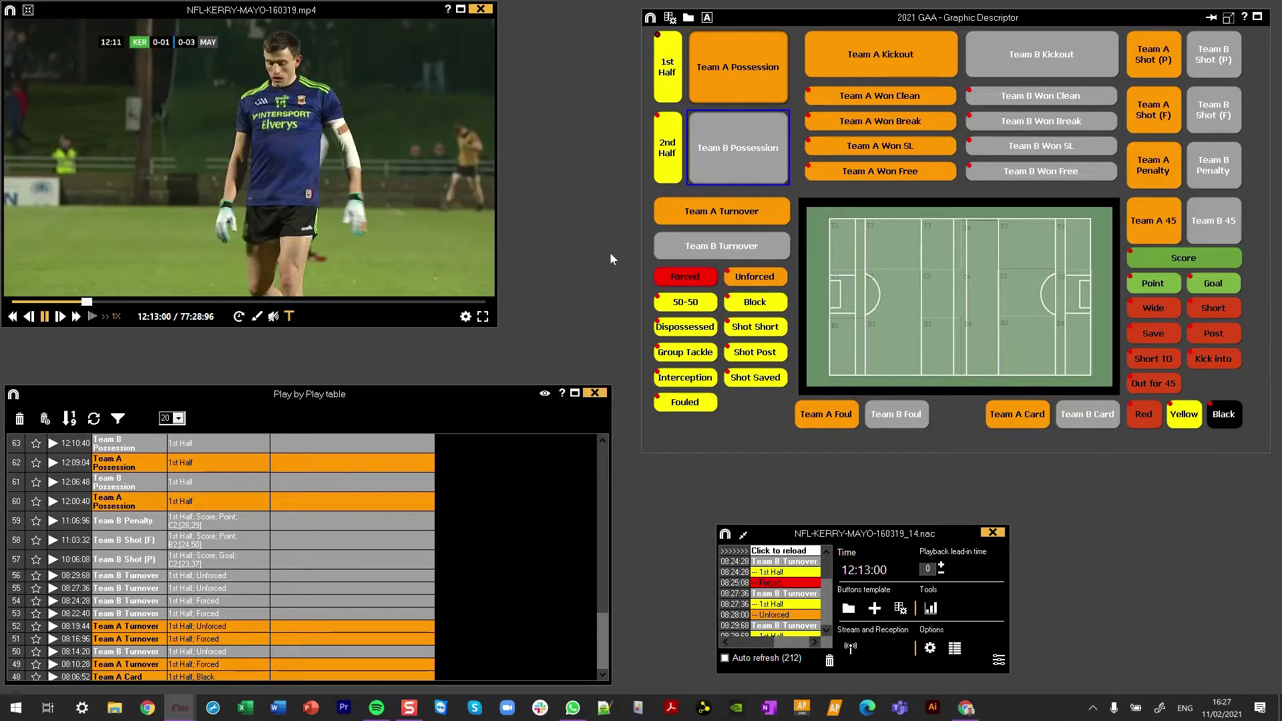
- Tag two Team A kickouts: Team A Won Clean at T3 and Team B Won Clean at C4
click(900, 64)
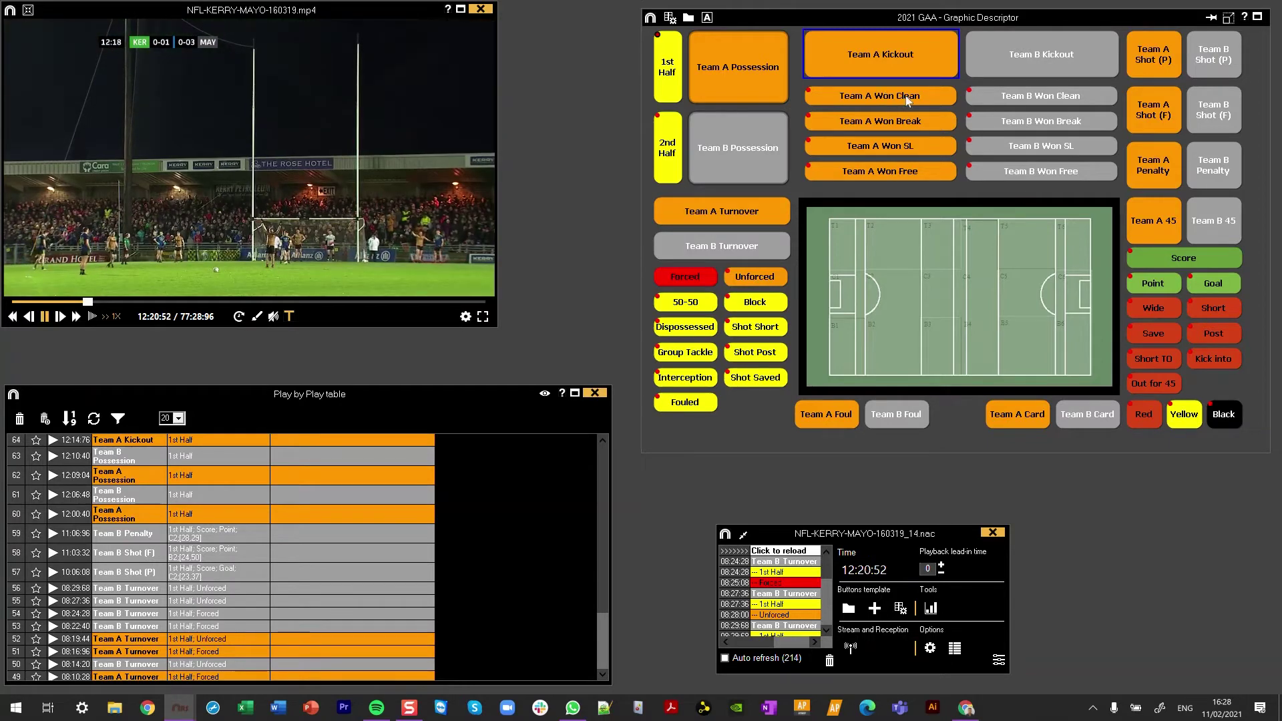
click(907, 98)
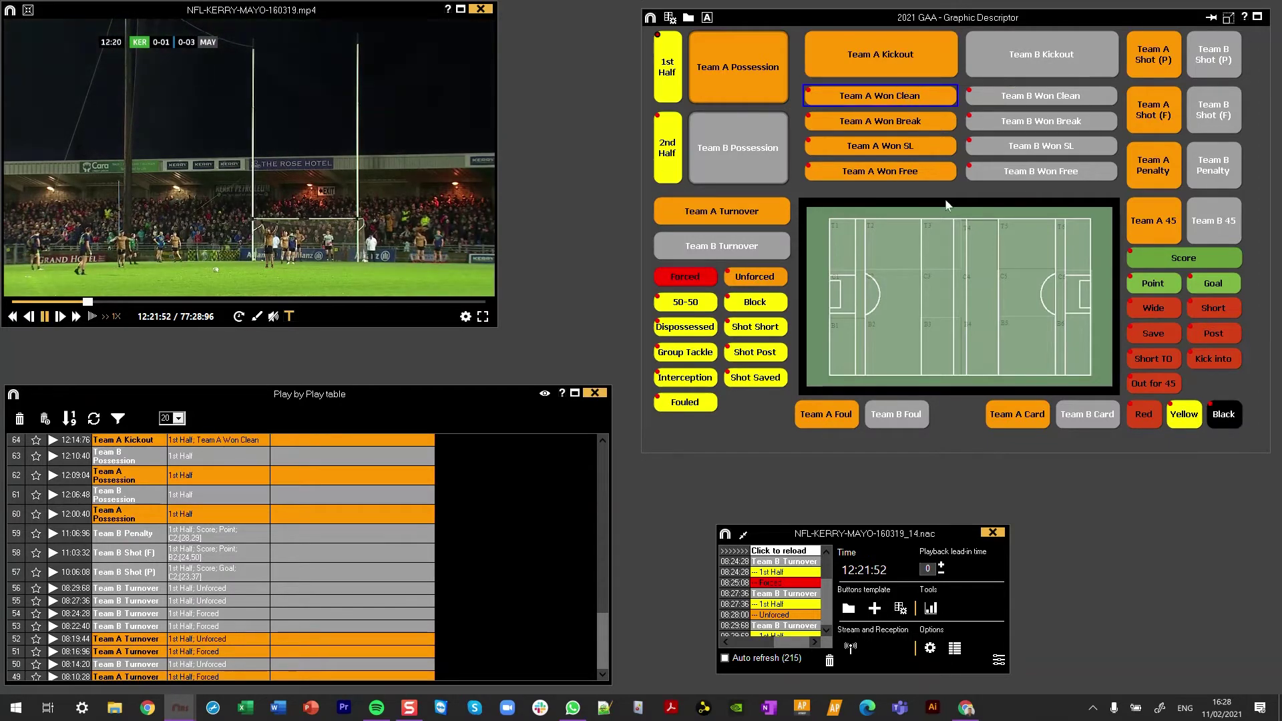
click(944, 253)
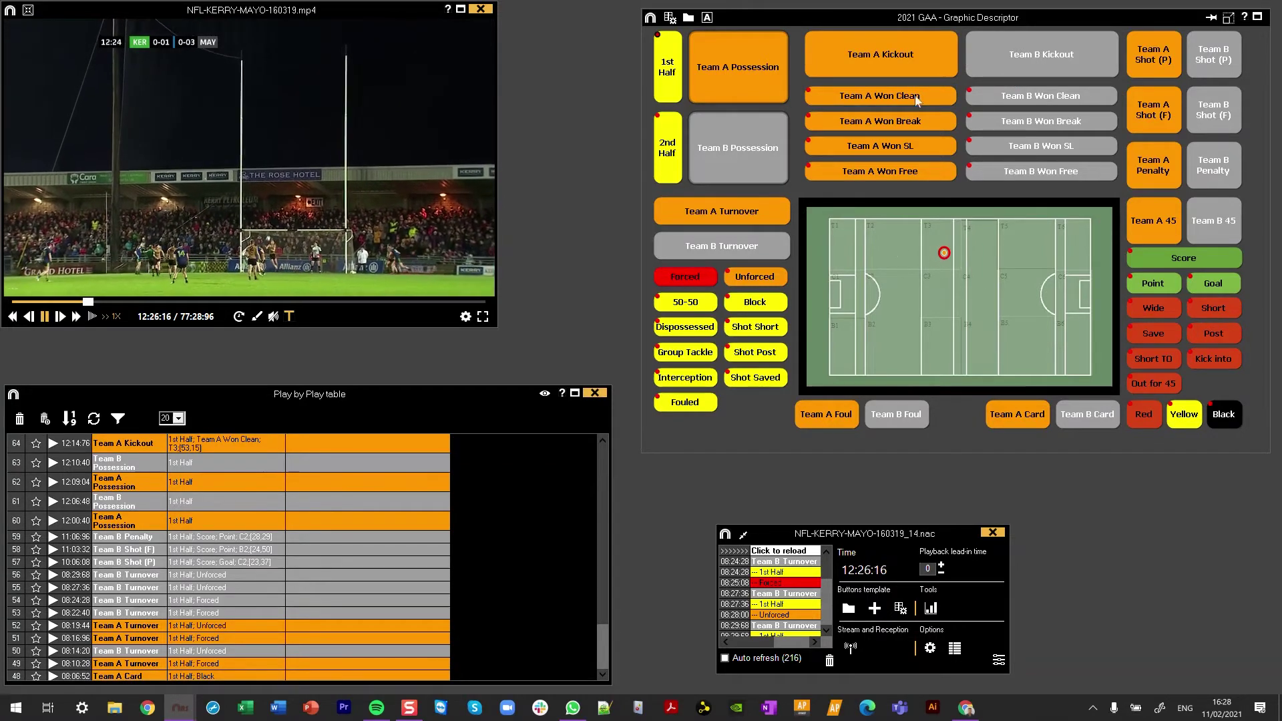
click(888, 59)
click(1058, 100)
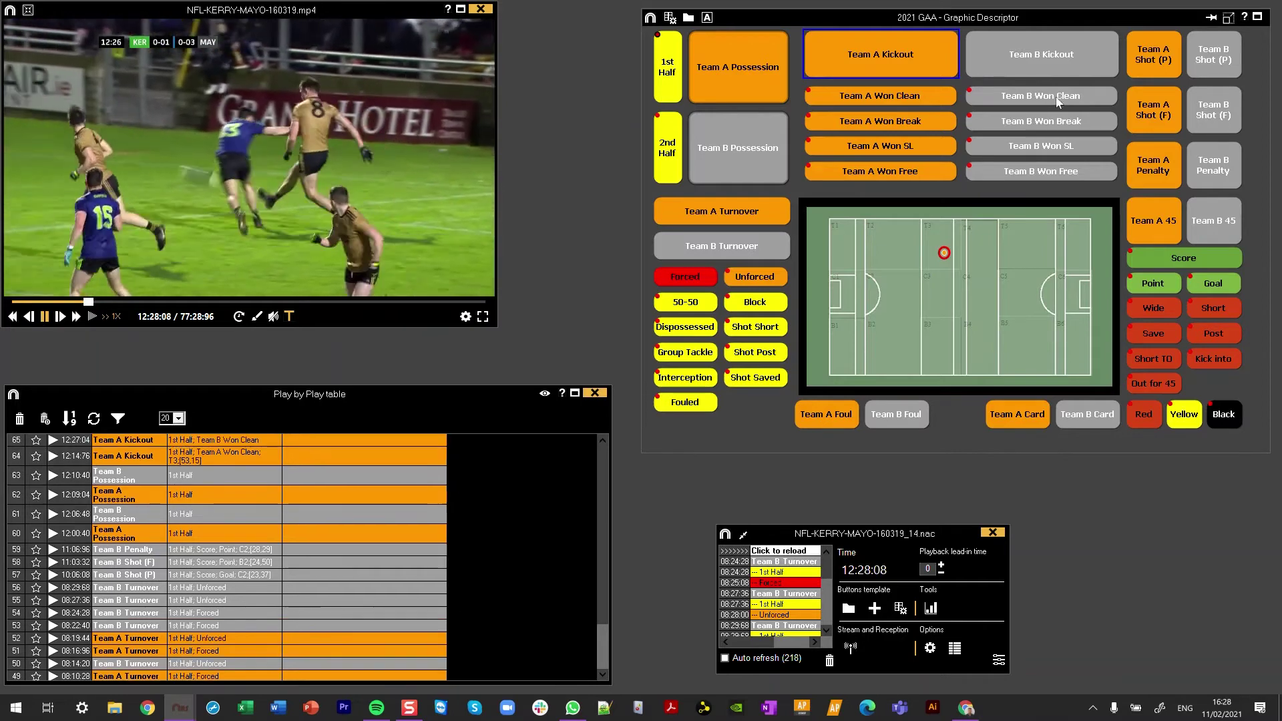
click(984, 293)
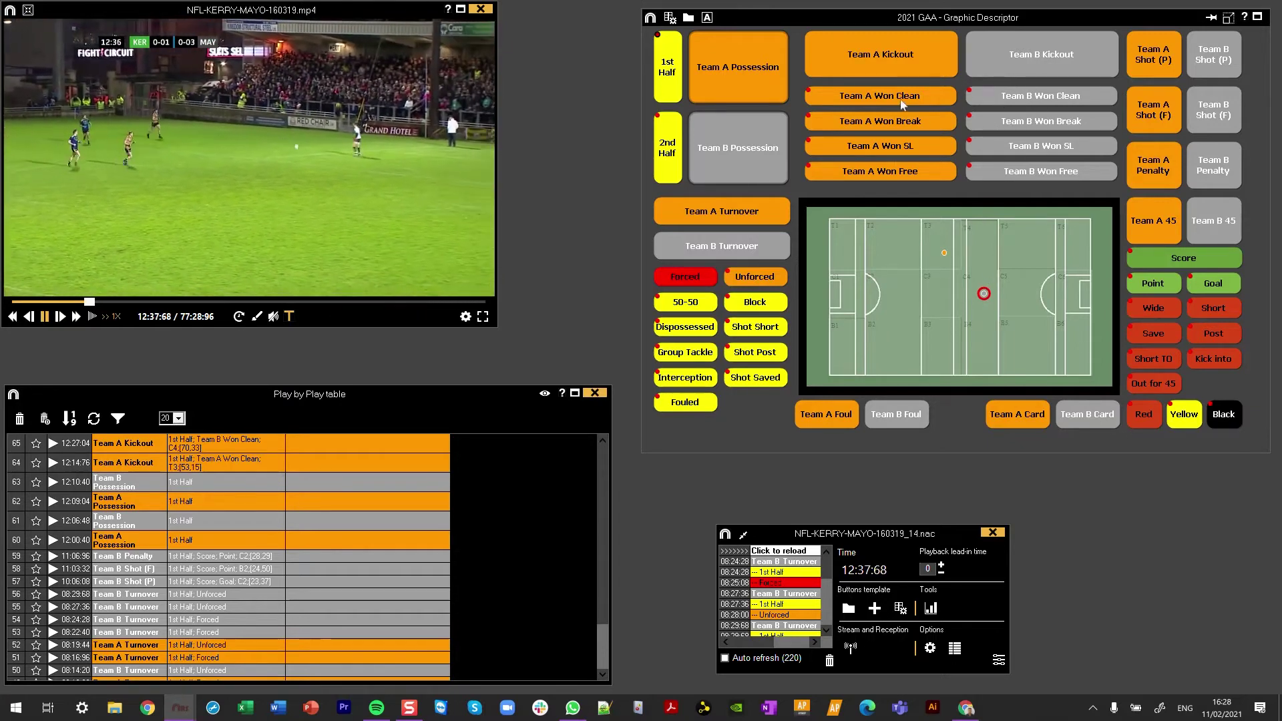
- Tag Team B kickouts: Team B Won Break at C3 and Team A Won Break at T4
click(1042, 57)
click(1057, 124)
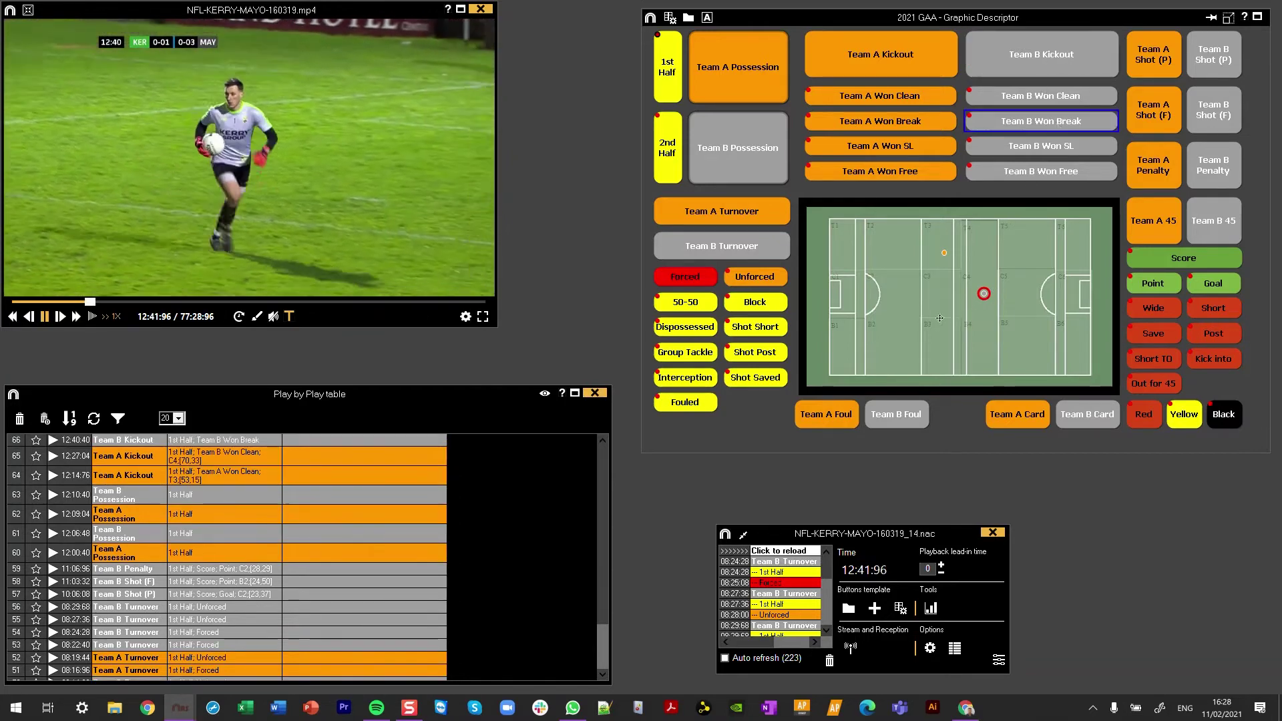
click(941, 299)
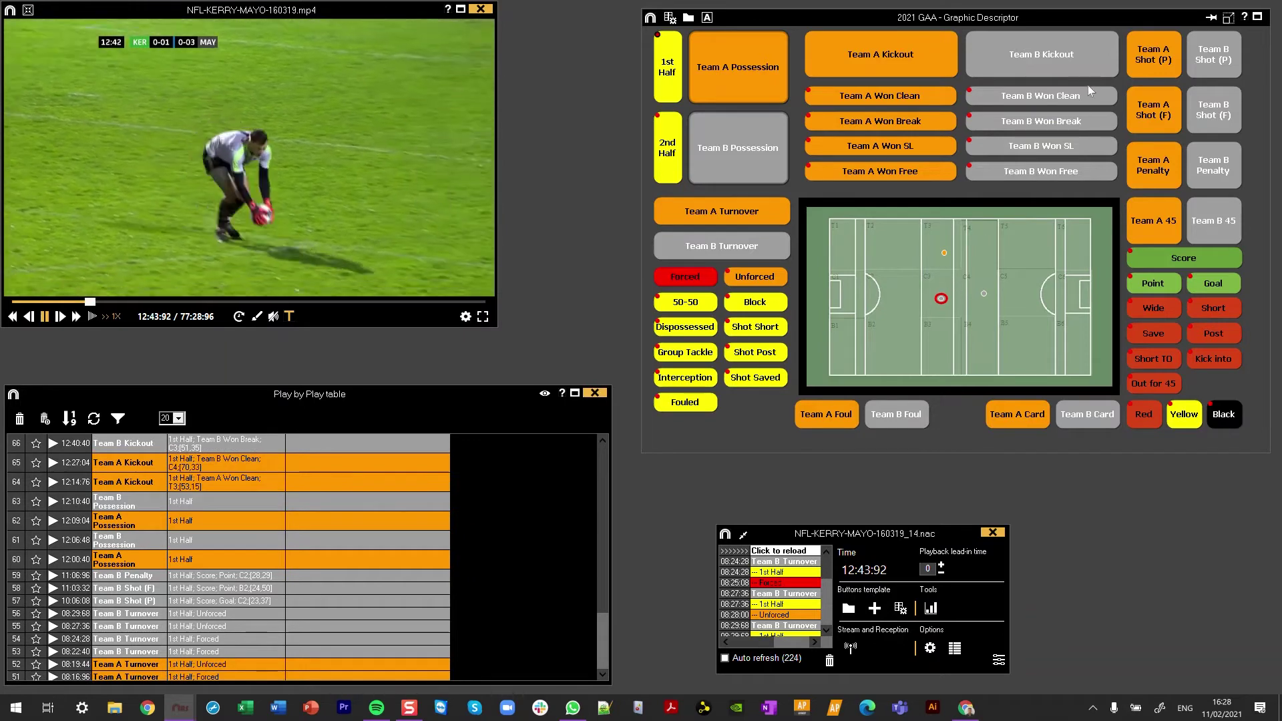
click(920, 123)
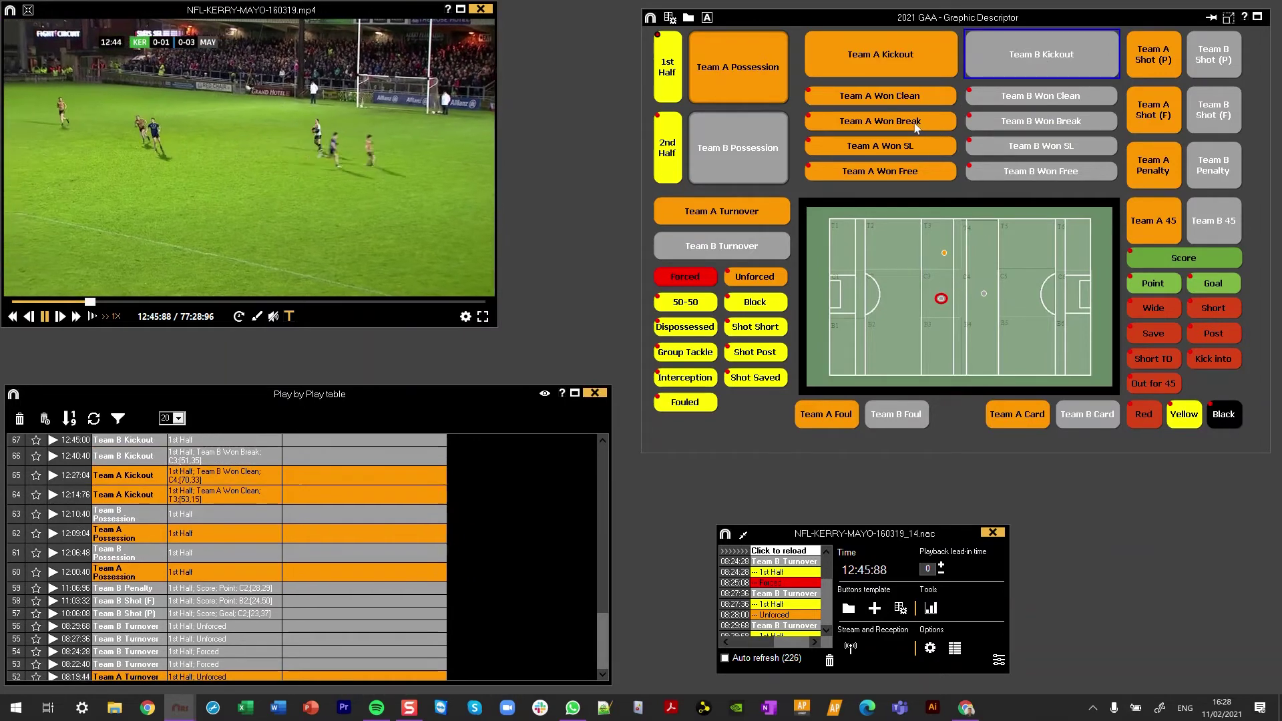
click(977, 261)
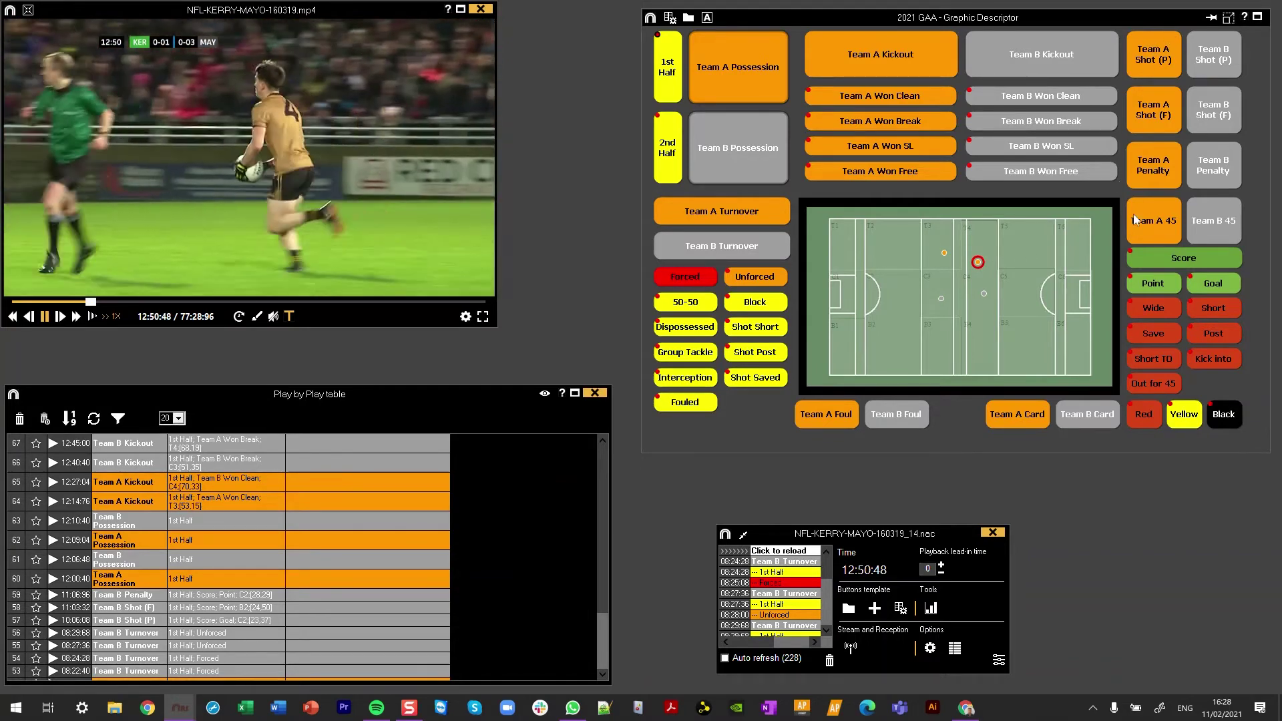
- Tag two Team A Shot (P) entries from zone C5, one Wide and one Save
click(1163, 63)
click(1162, 63)
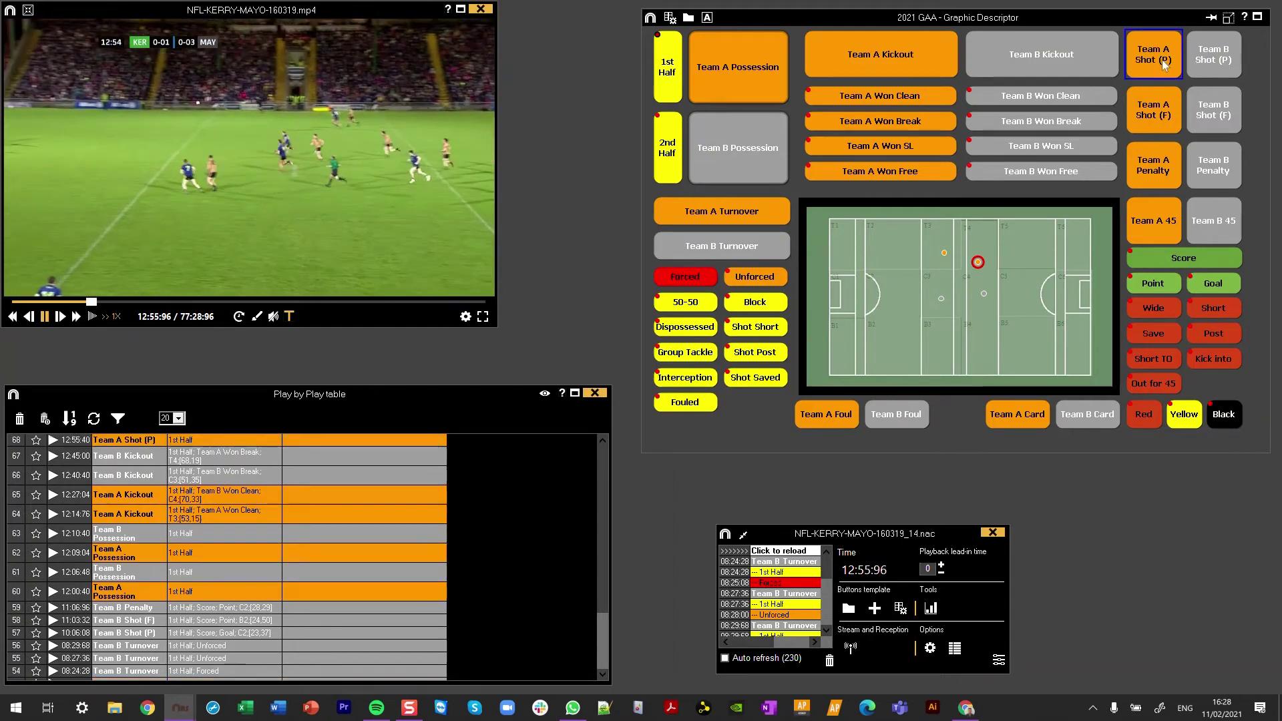
click(1160, 309)
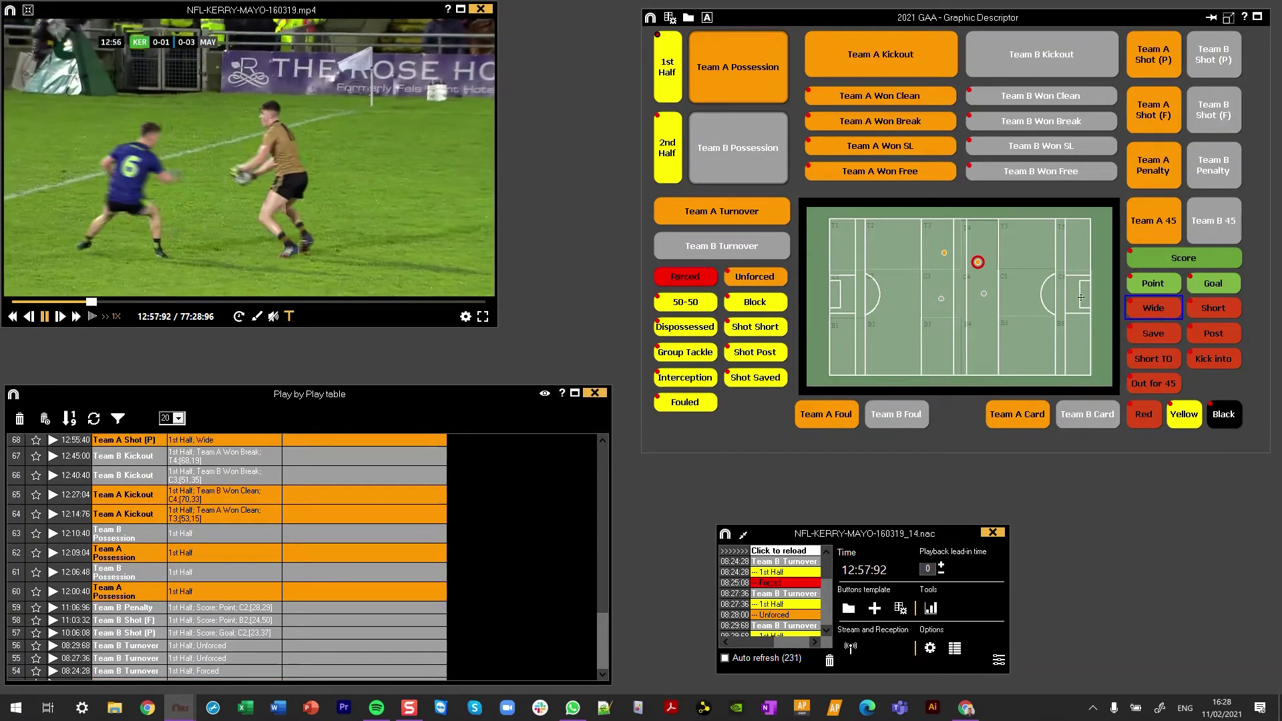
click(1049, 288)
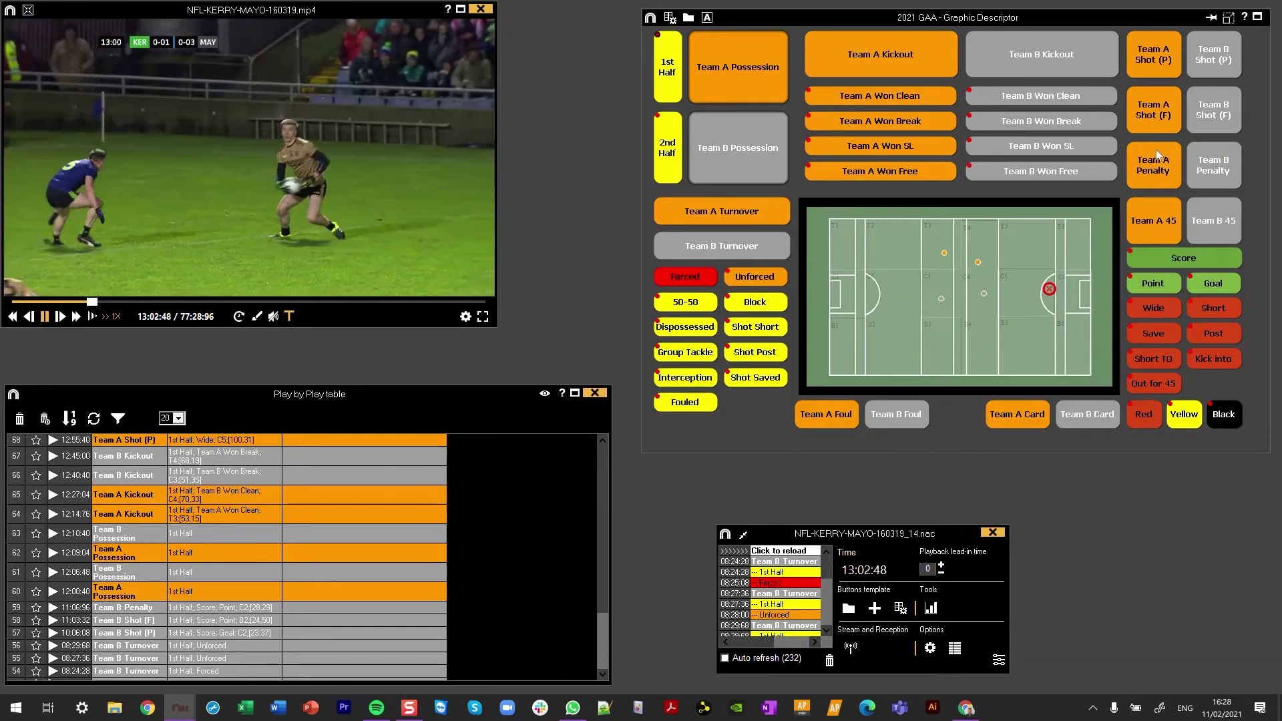
click(1154, 333)
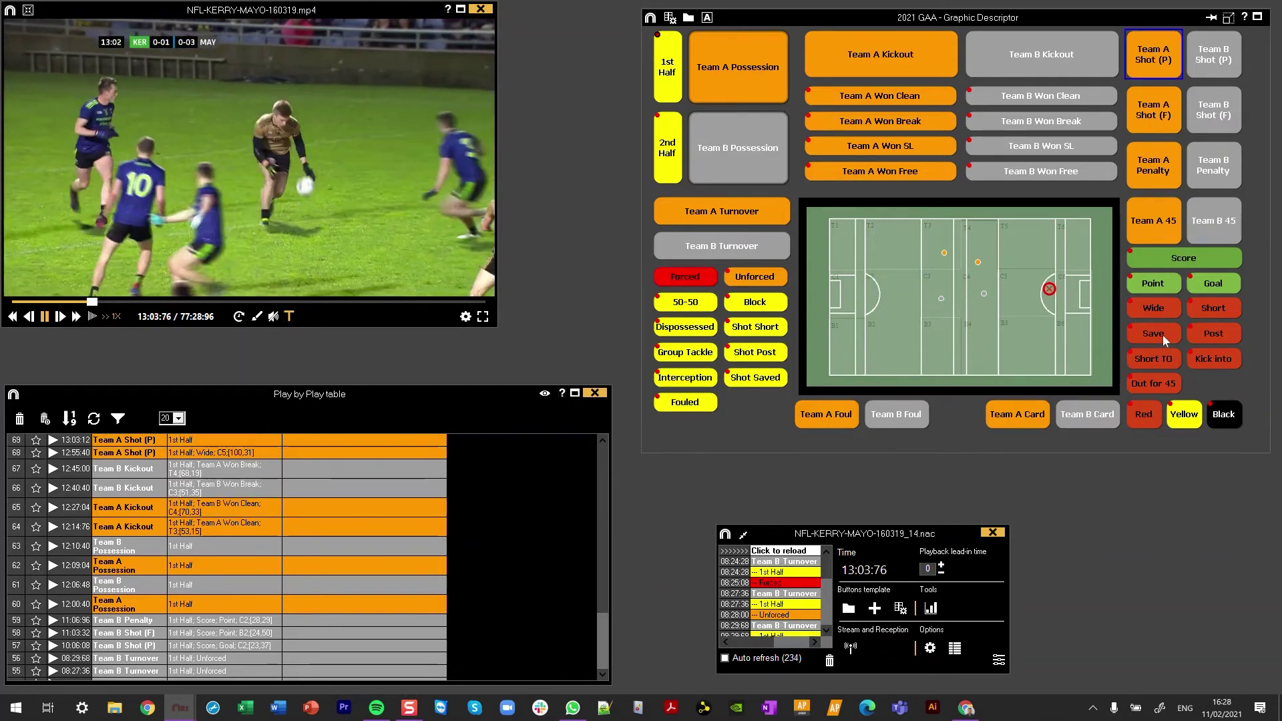
click(1045, 308)
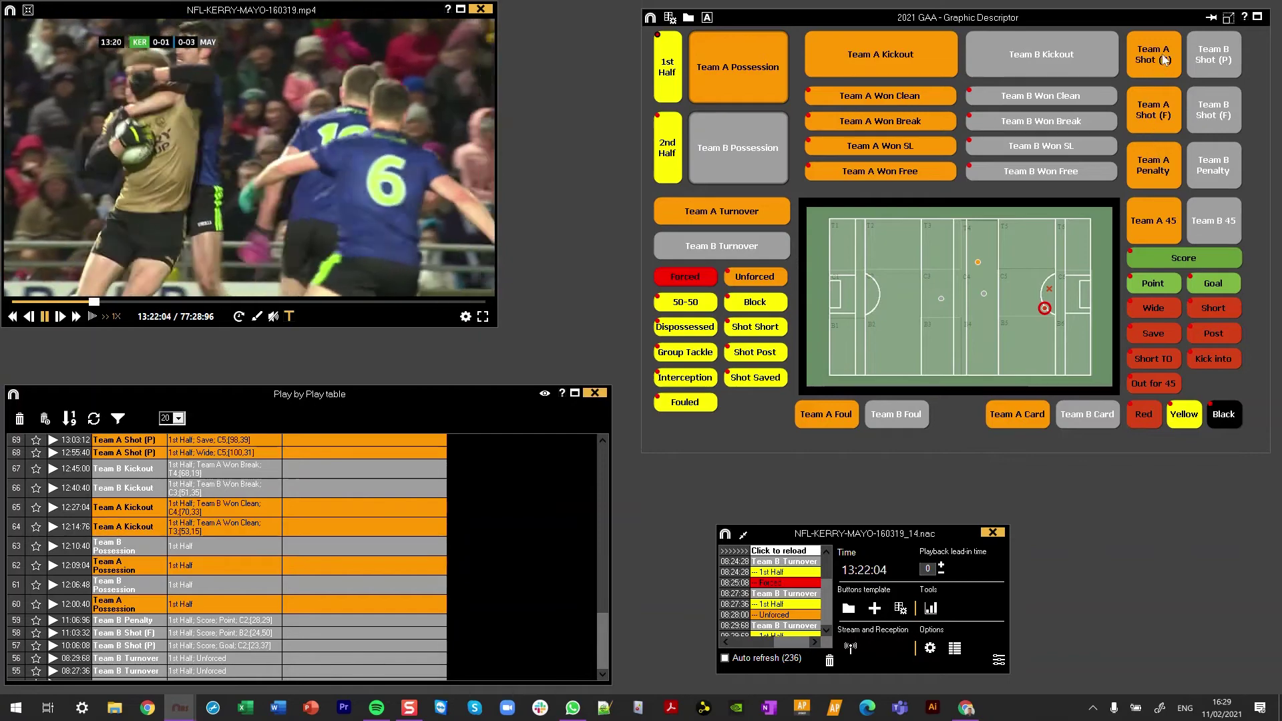
- Tag a Team B point and a Team B goal from play, both from zone C2
click(1214, 57)
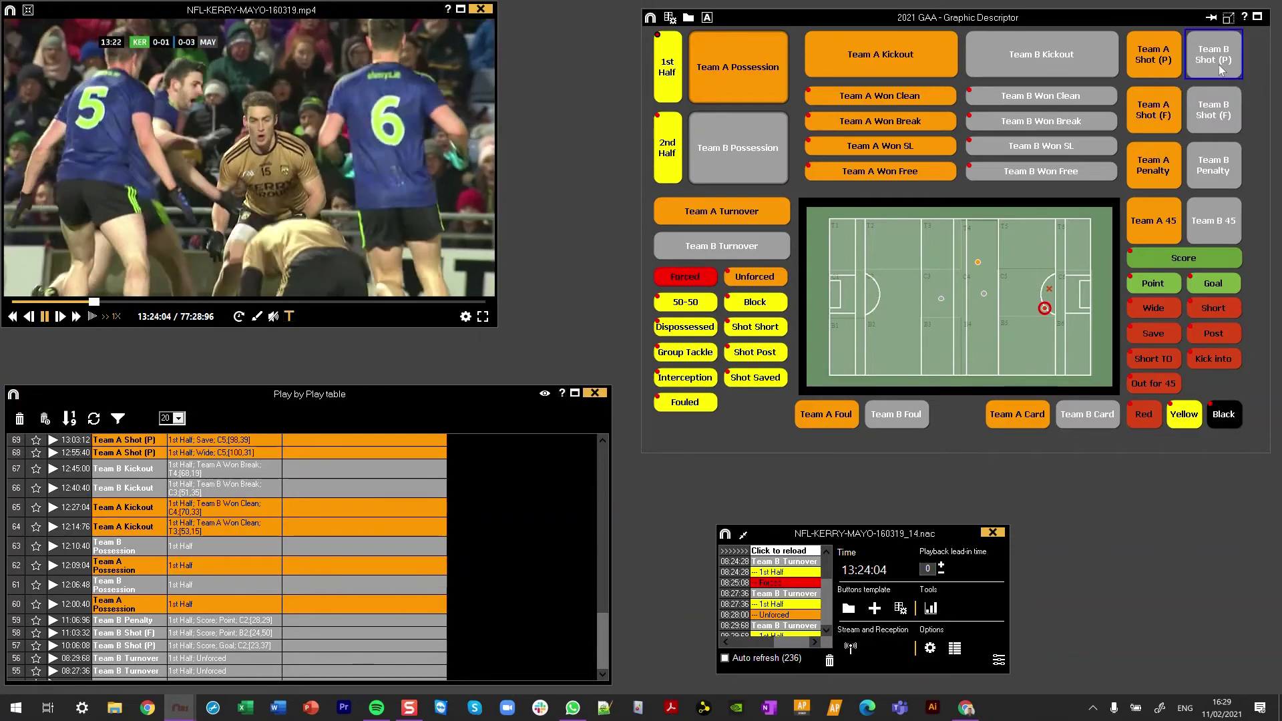
click(1178, 260)
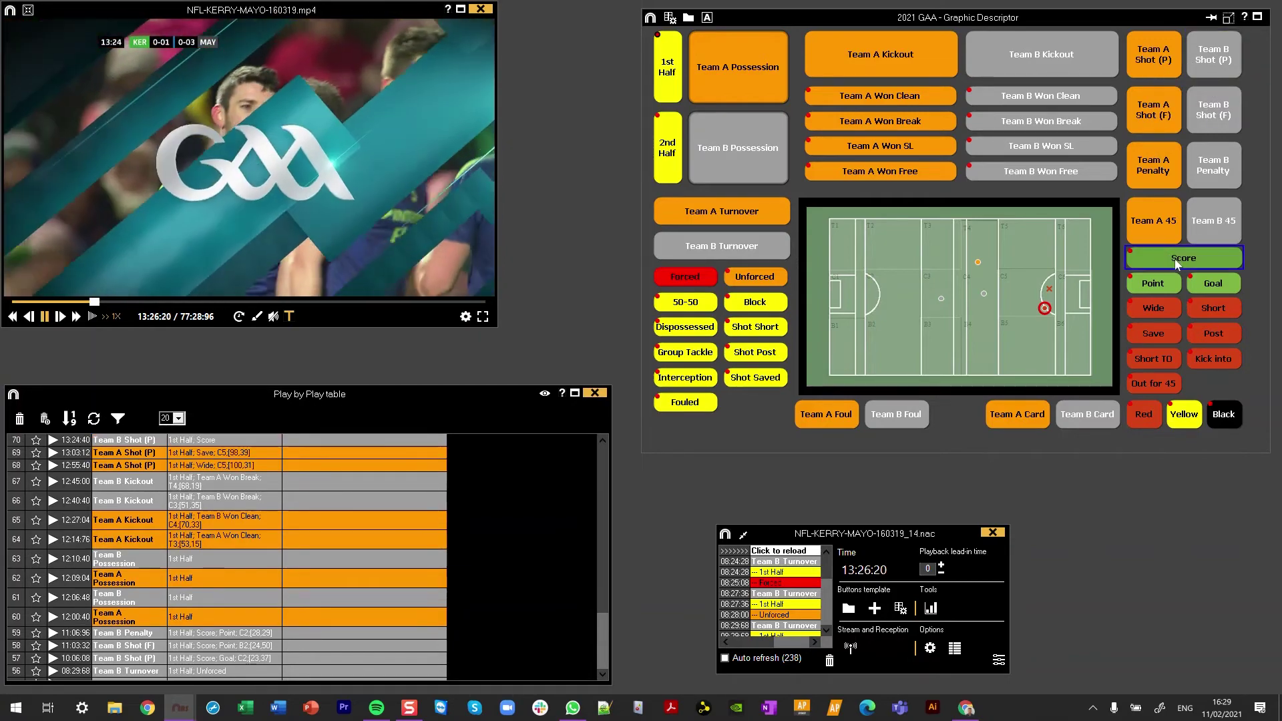
click(1154, 284)
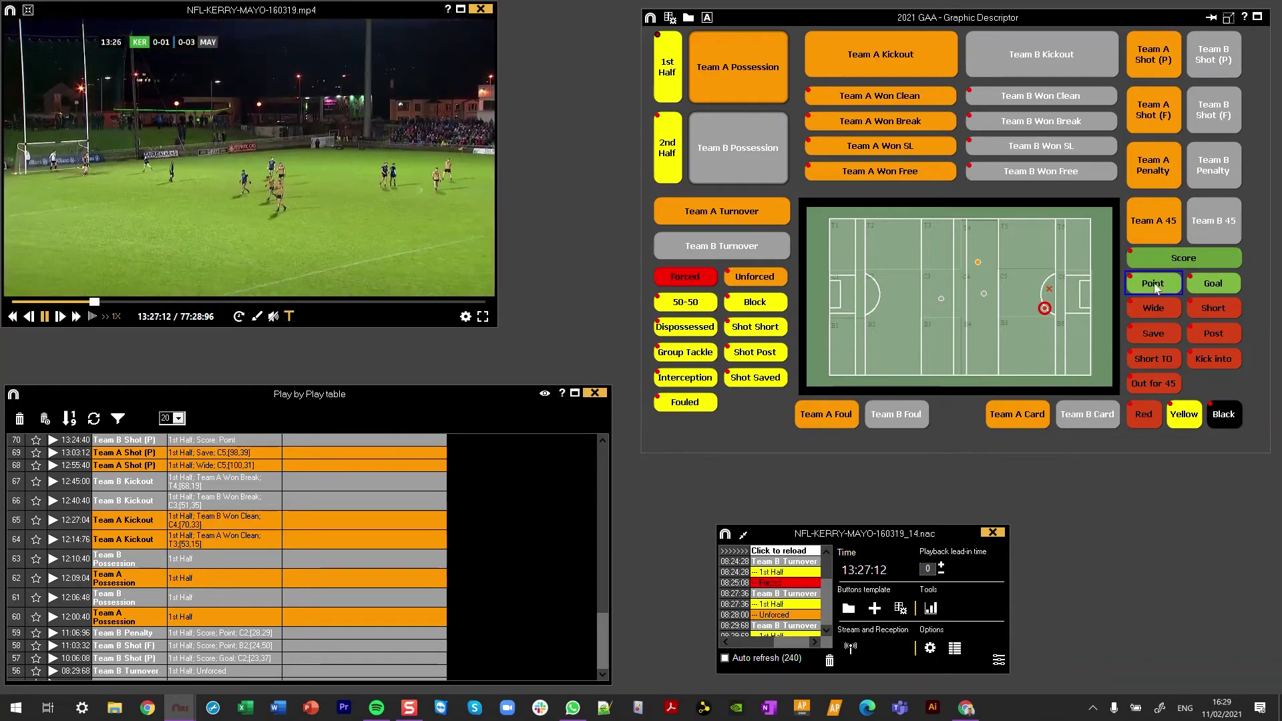
click(885, 294)
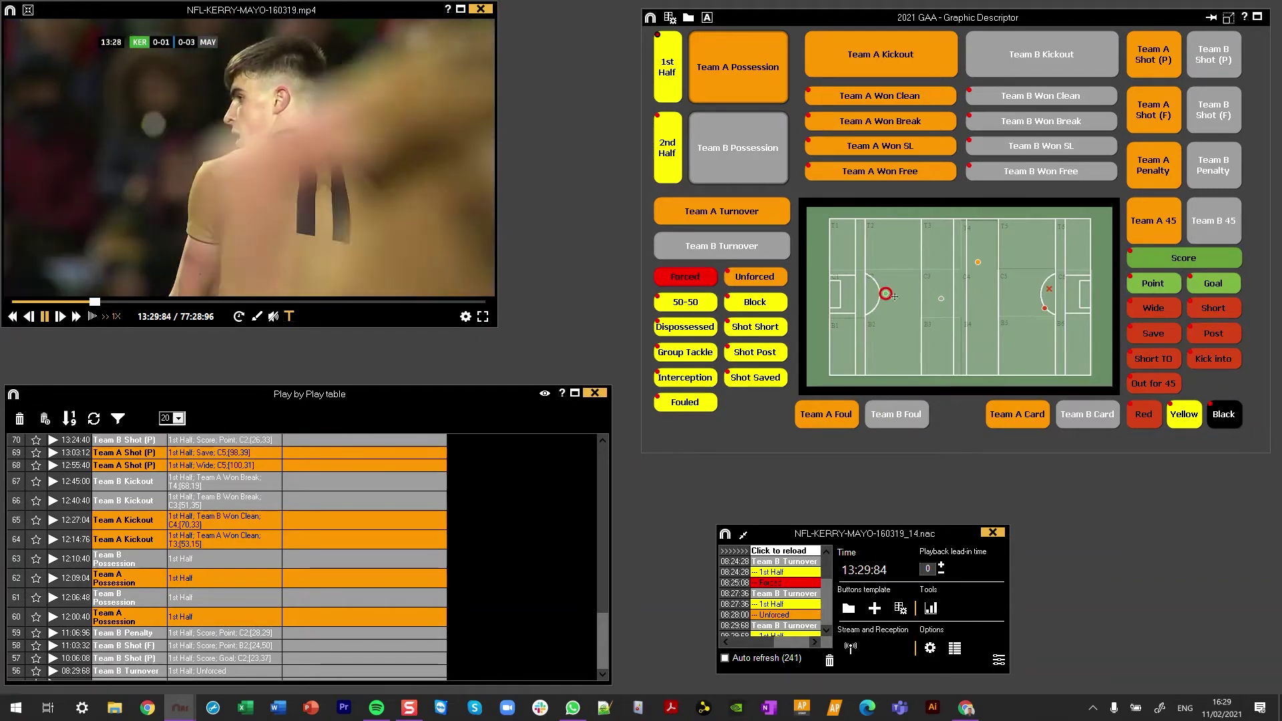
click(1228, 63)
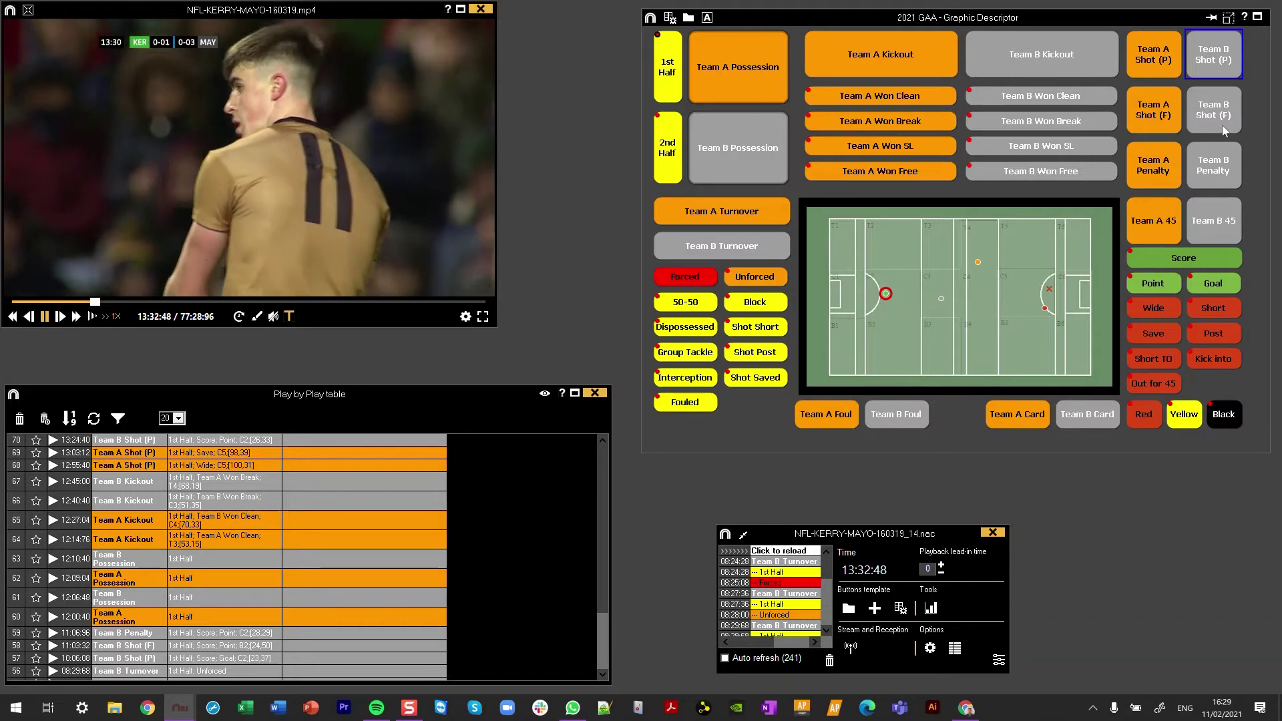
click(1196, 261)
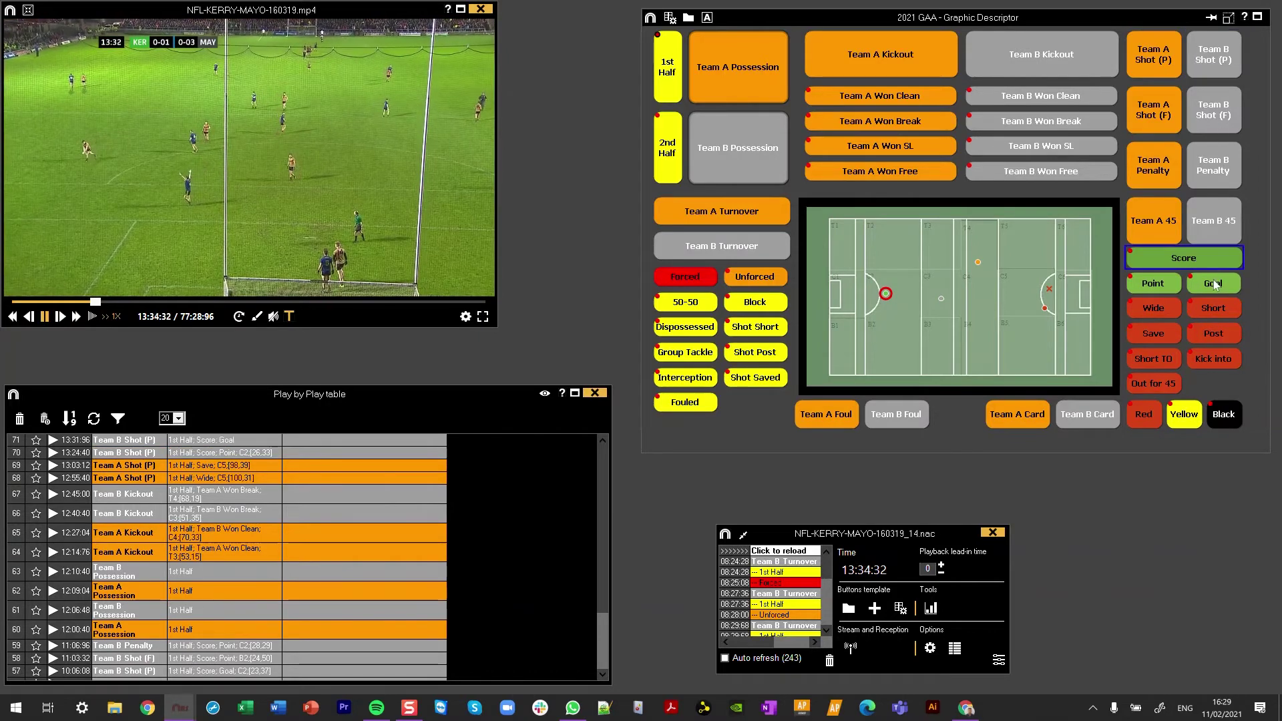
click(878, 280)
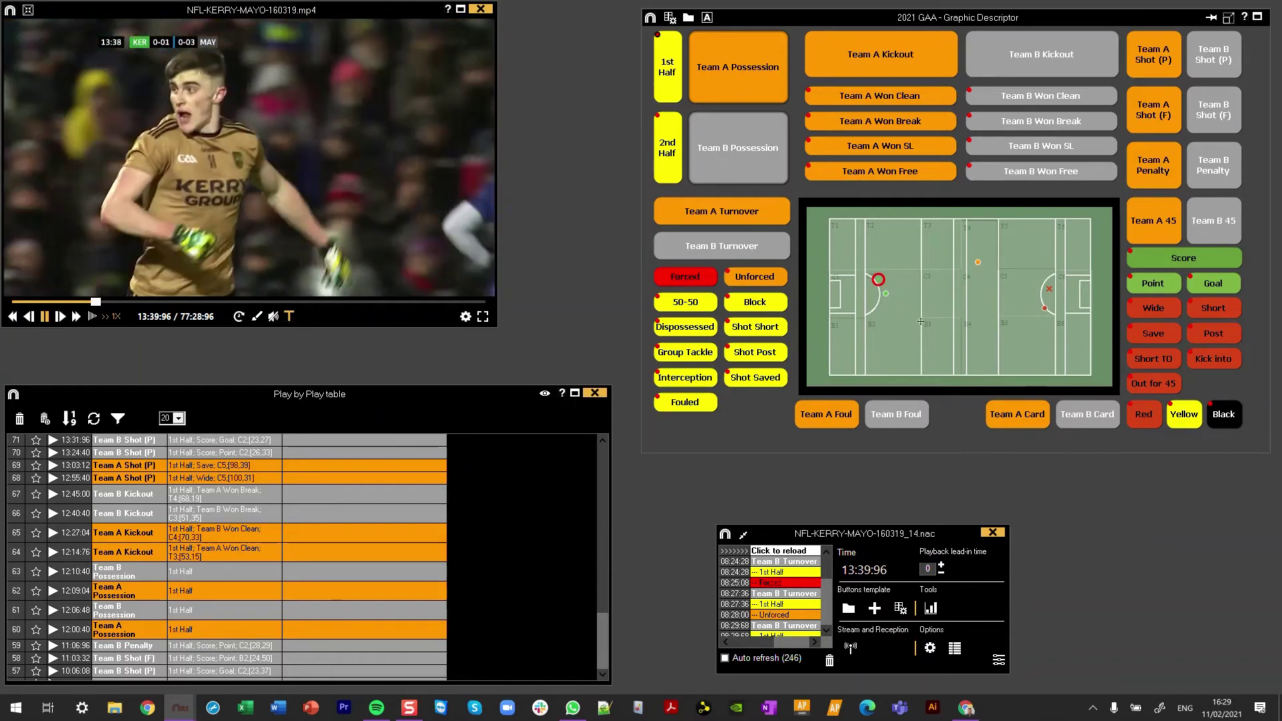
- Tag a Team A goal from play with its location at zone C5
click(1167, 81)
click(1180, 259)
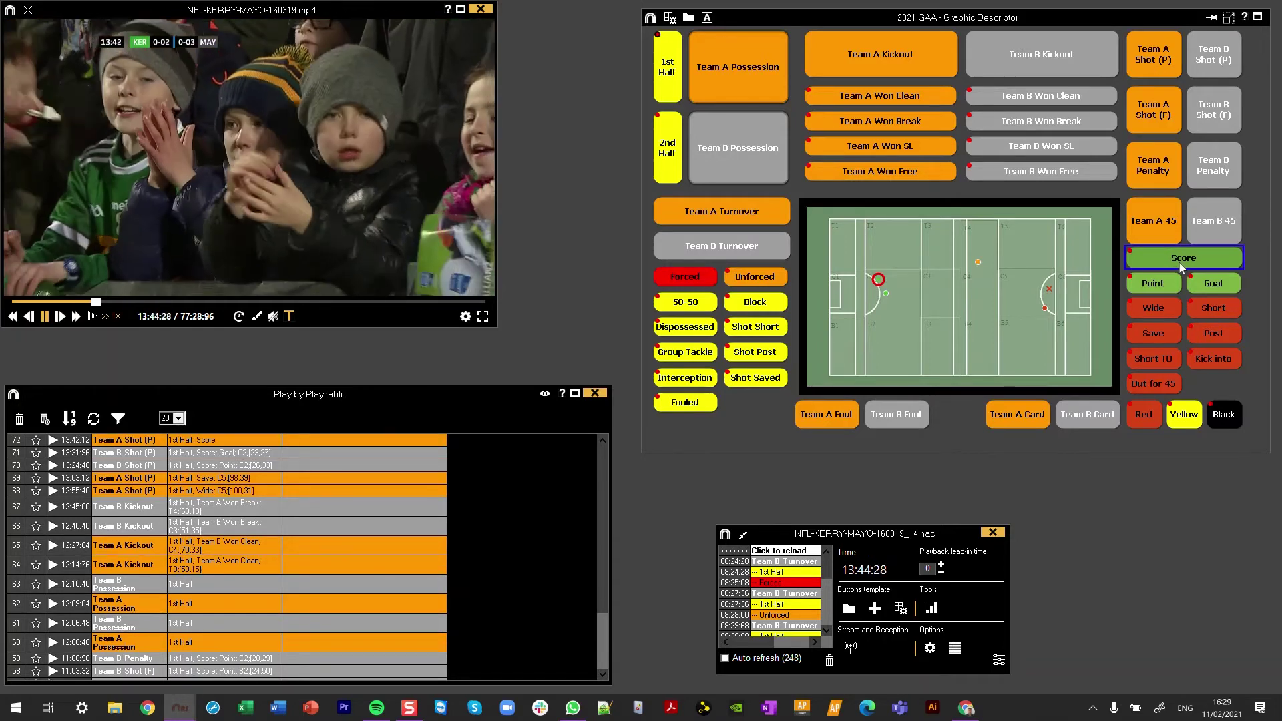
click(1213, 283)
click(1041, 280)
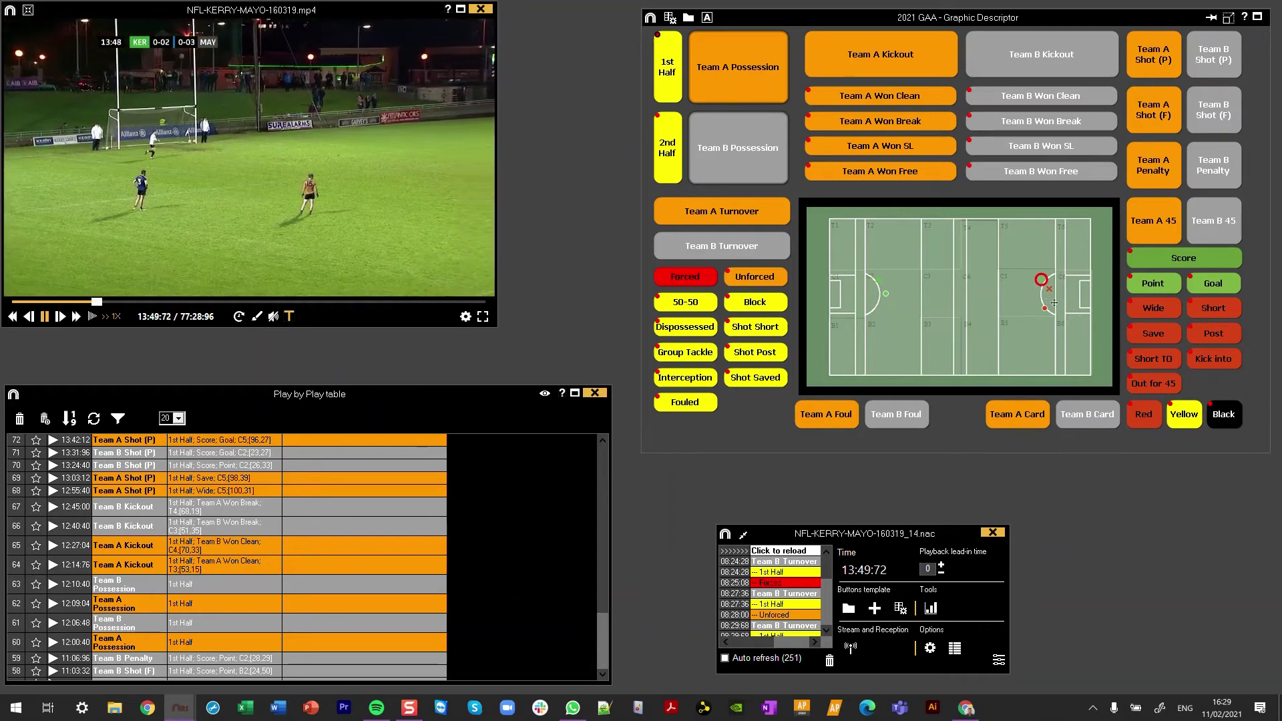
- Tag a forced Team A turnover (Shot Post) and an unforced Team B turnover (Dispossessed)
click(749, 219)
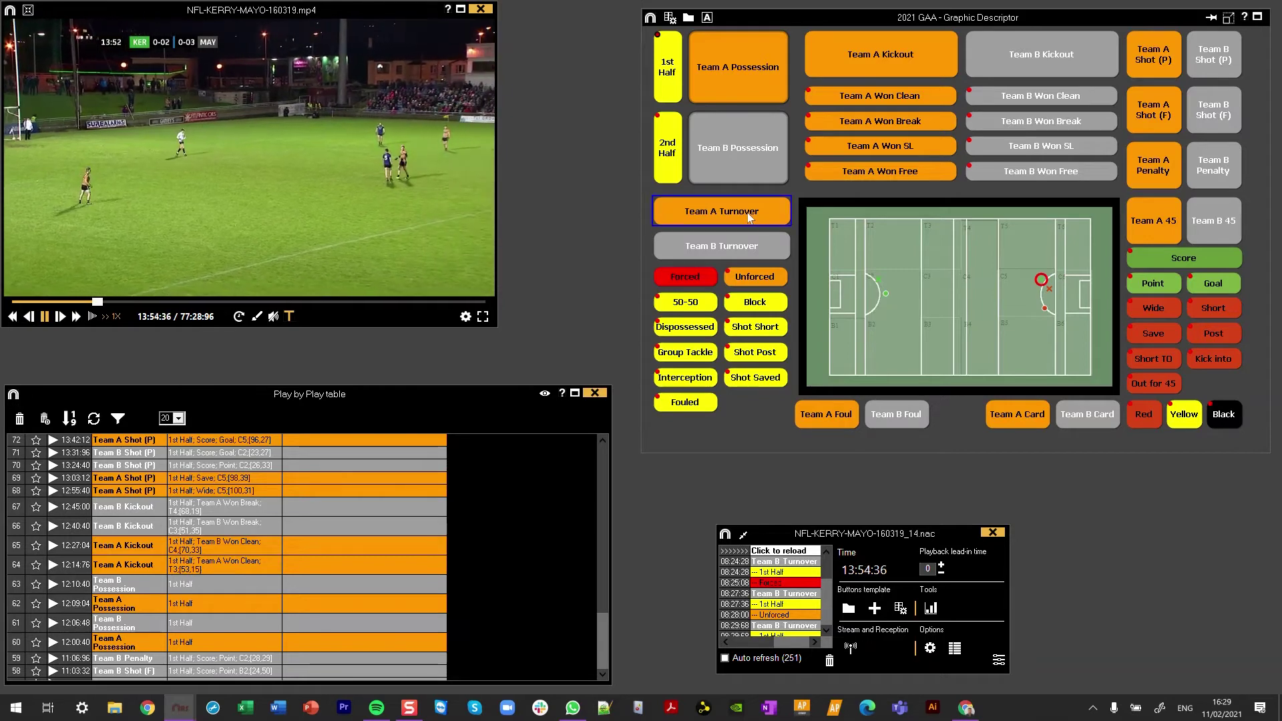
click(692, 282)
click(763, 353)
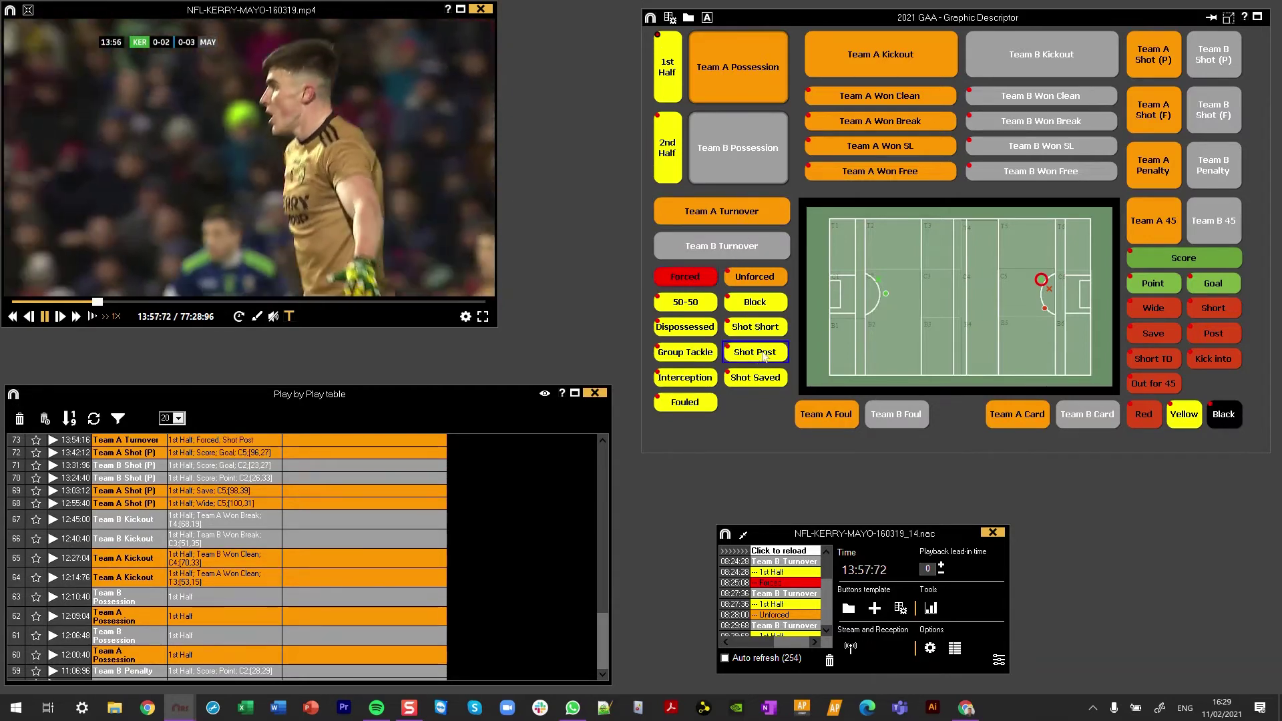
click(760, 249)
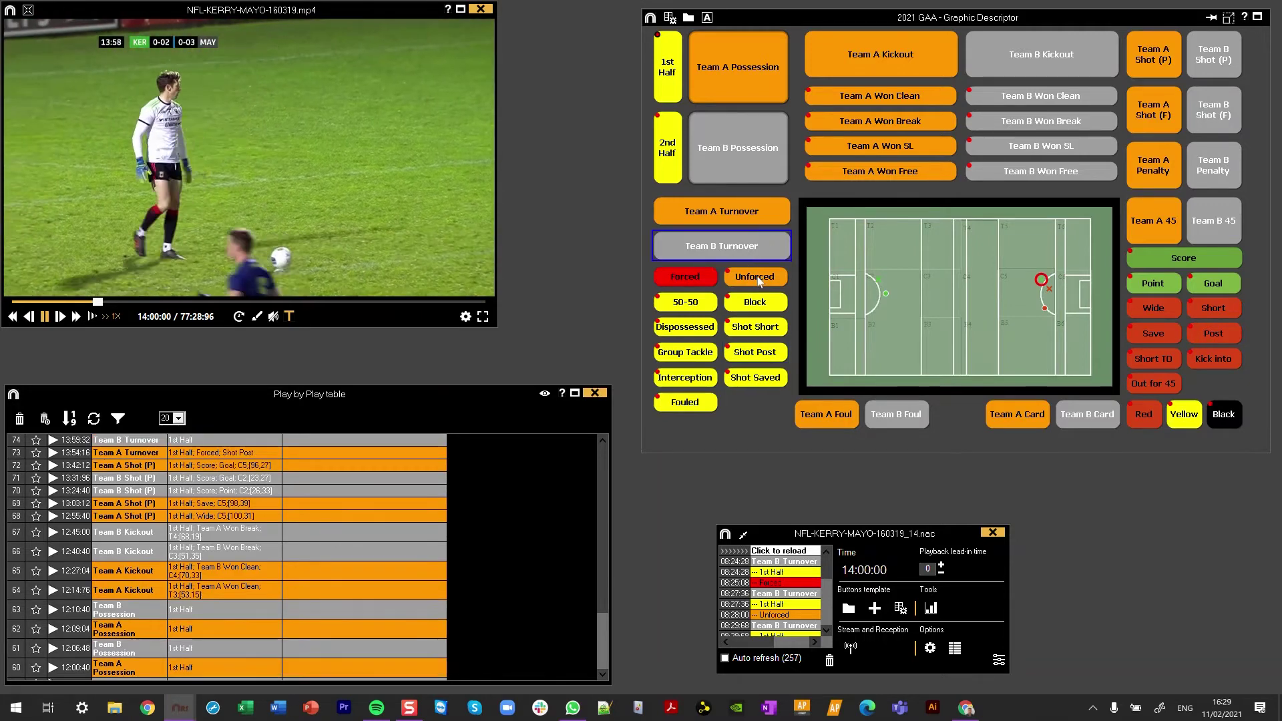
click(758, 279)
click(692, 328)
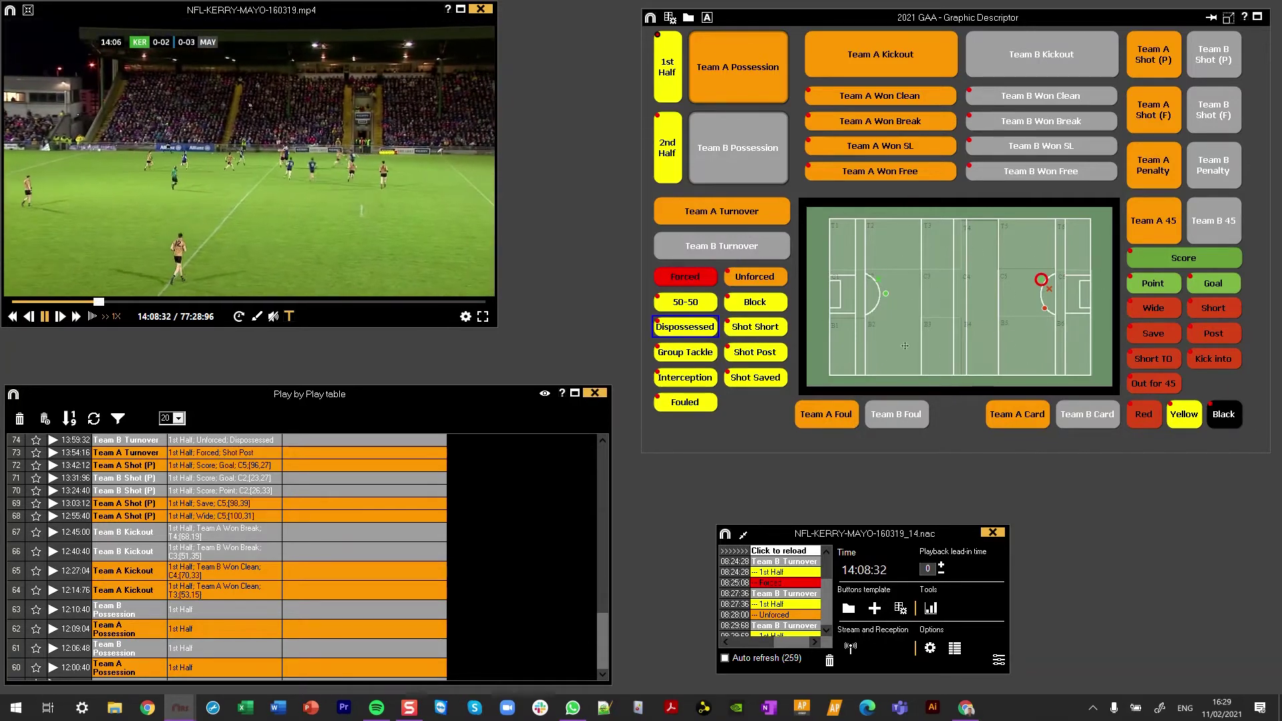
- Log one foul each for Team A and Team B, plus a Team A red card
click(826, 414)
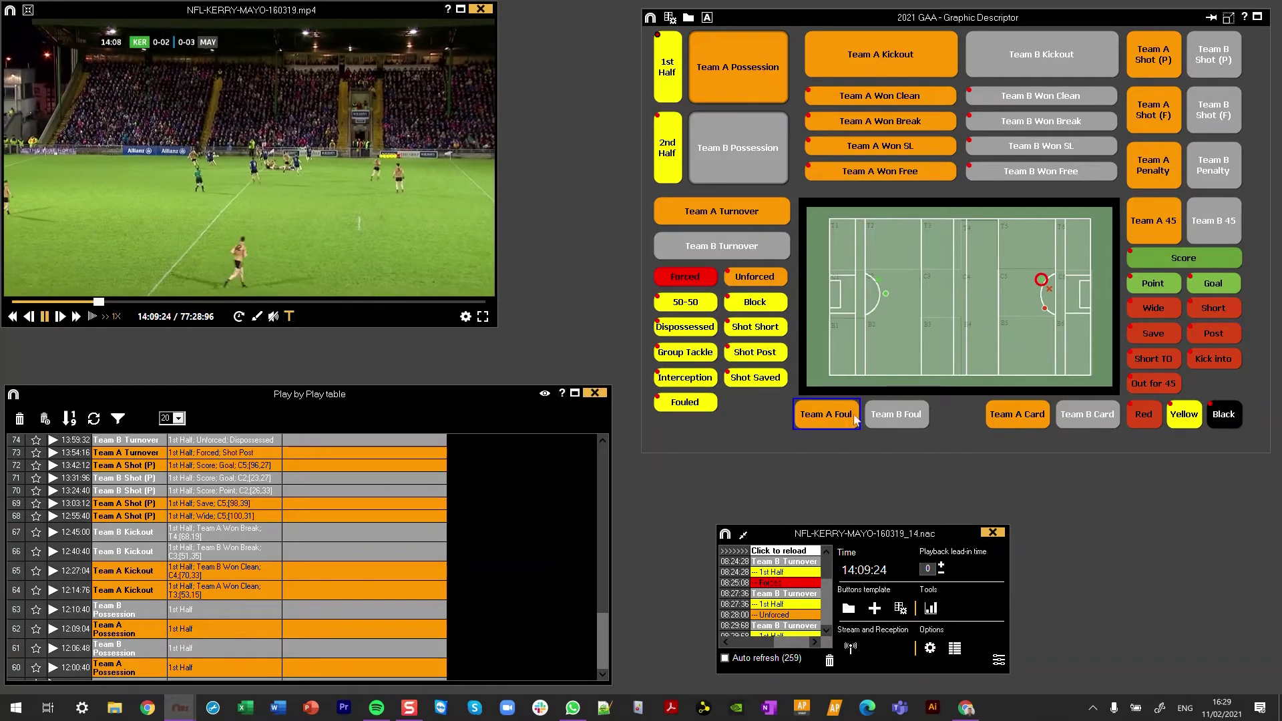
click(895, 418)
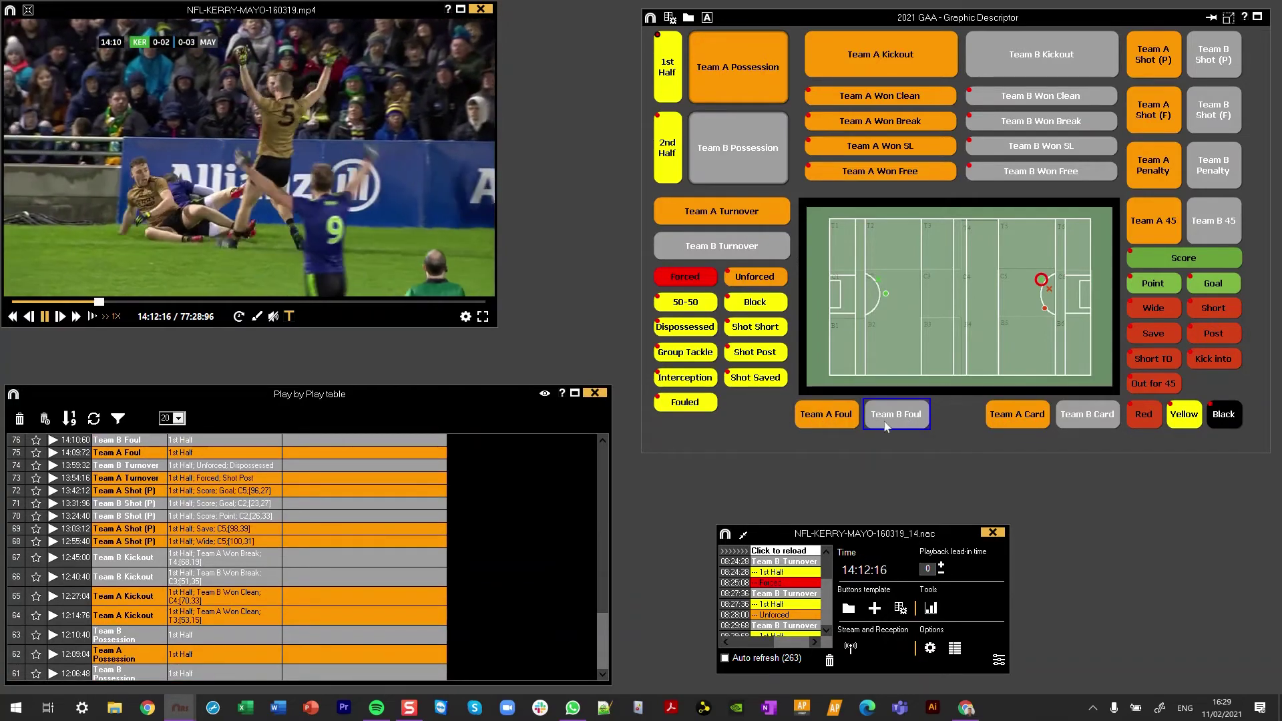
click(1020, 422)
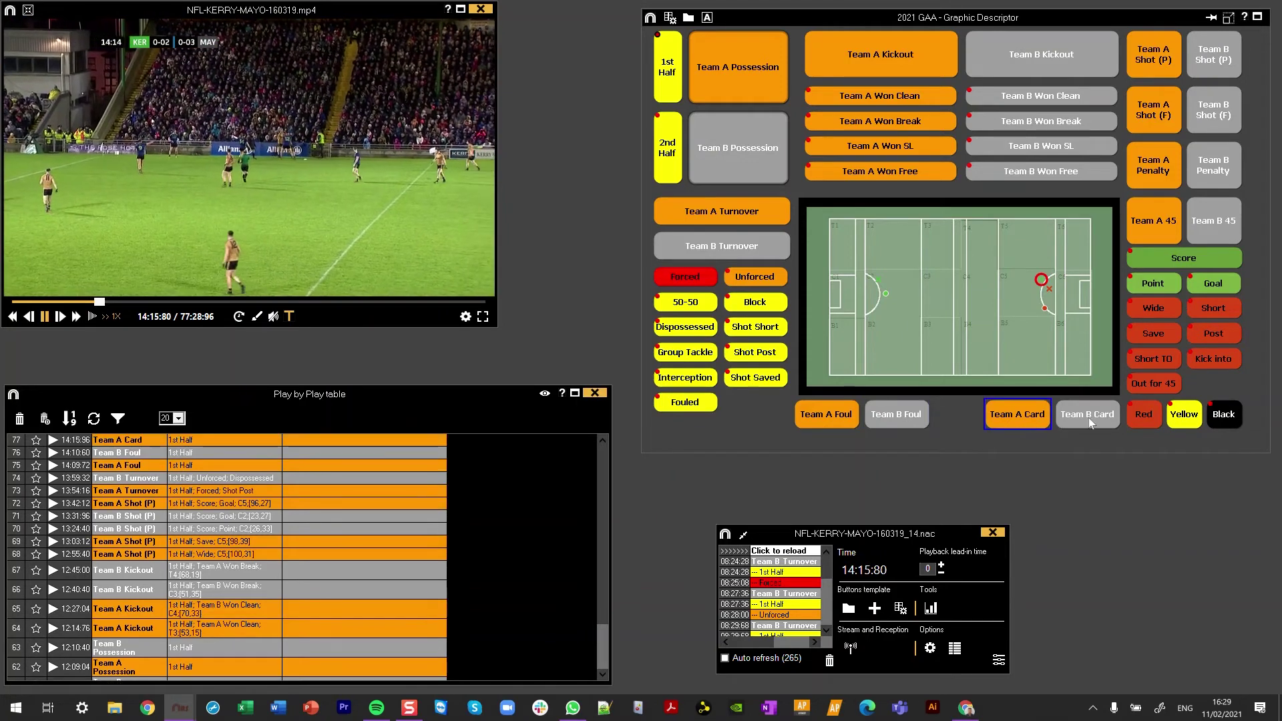
click(1144, 415)
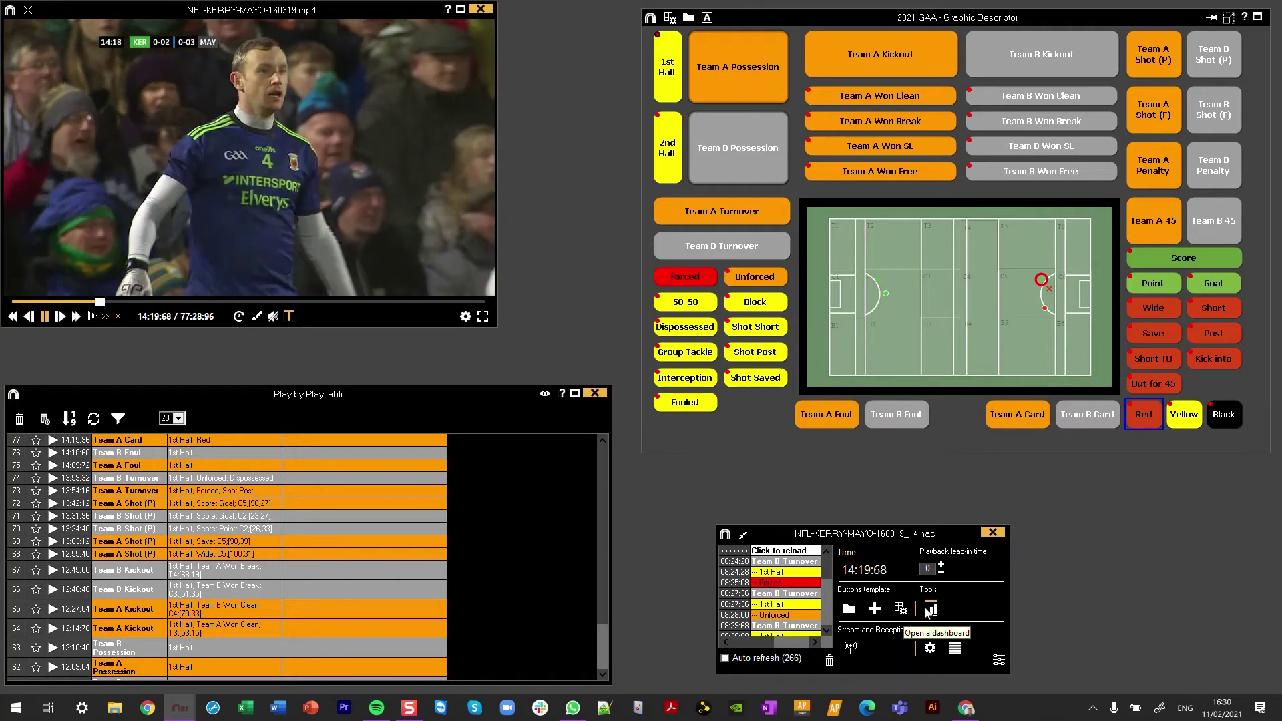
- Bring the GAA stats dashboard back to the front and move it to the top-left
mouse_move(180, 708)
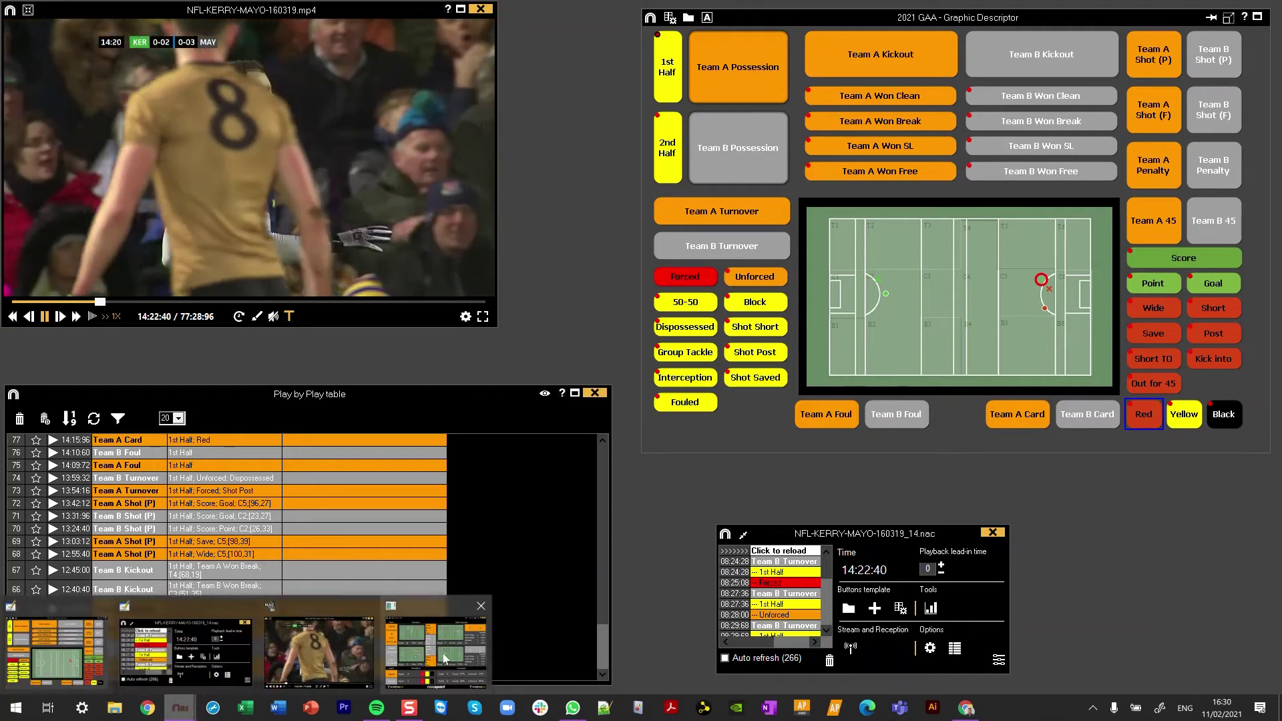
click(446, 658)
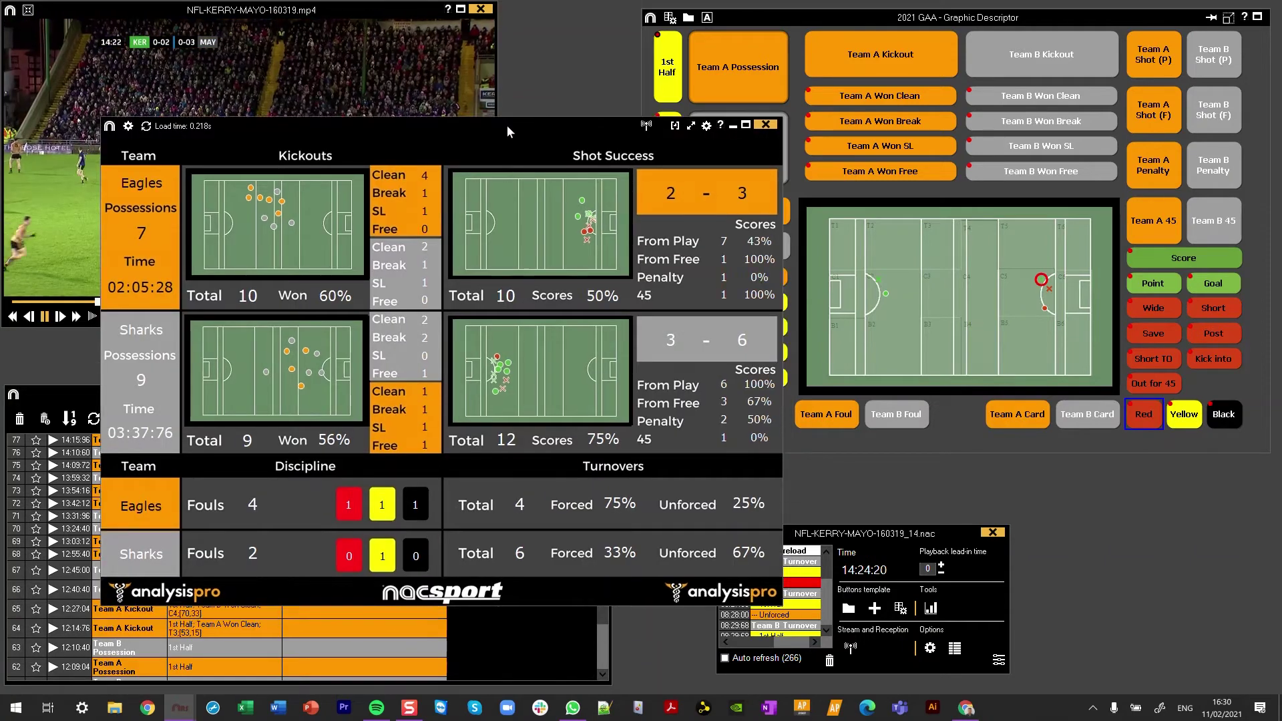
drag(507, 125, 435, 43)
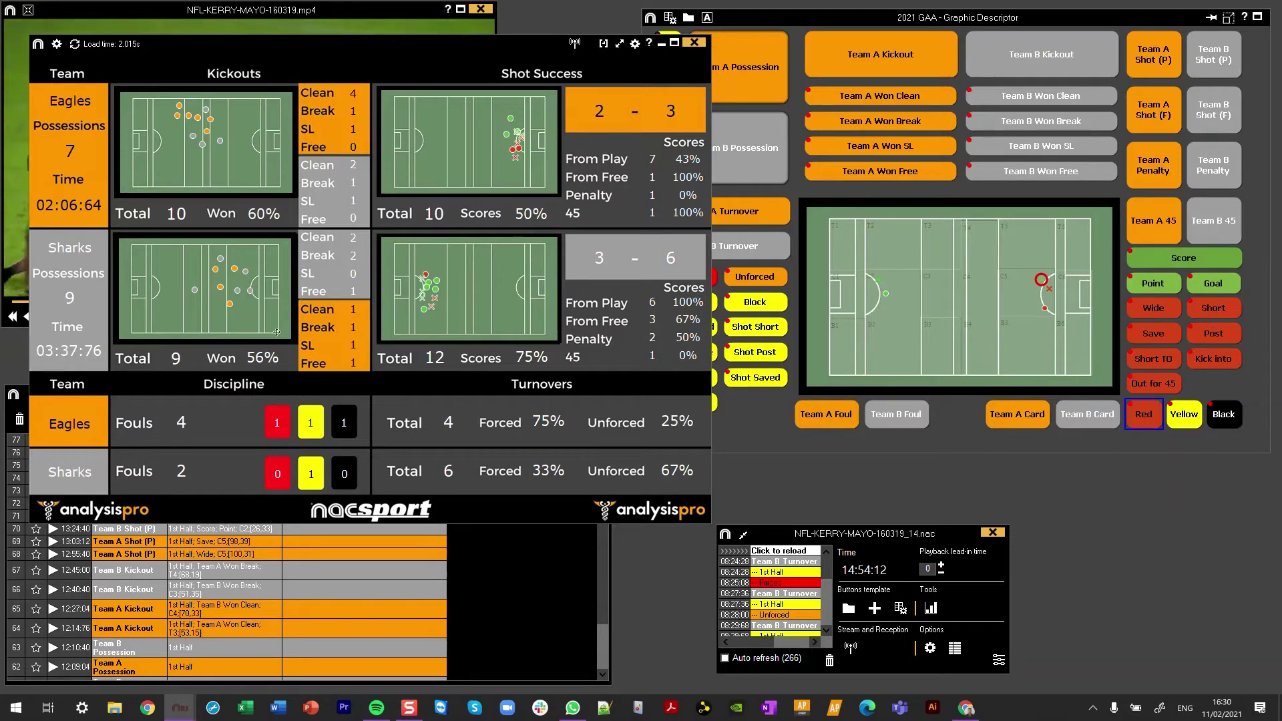
- Tag two Team A kickouts, one won clean by Team A and one by Team B, with landing spots
click(881, 54)
click(899, 97)
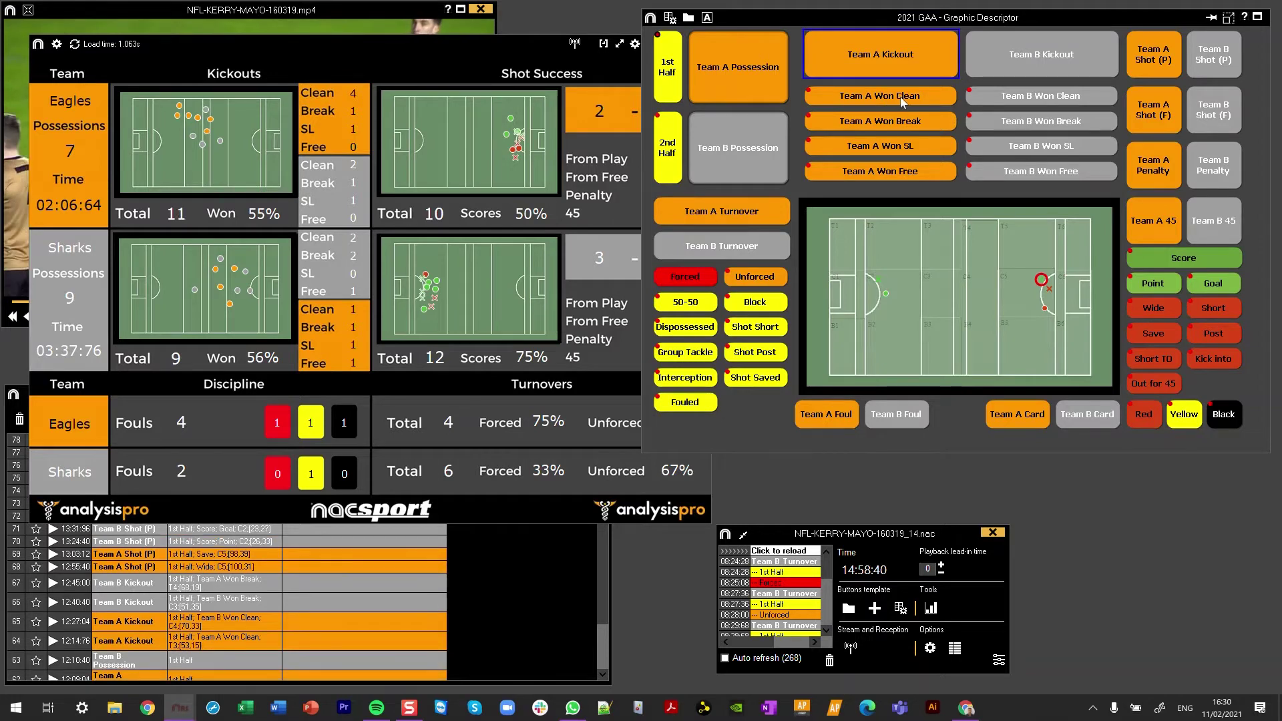
click(941, 251)
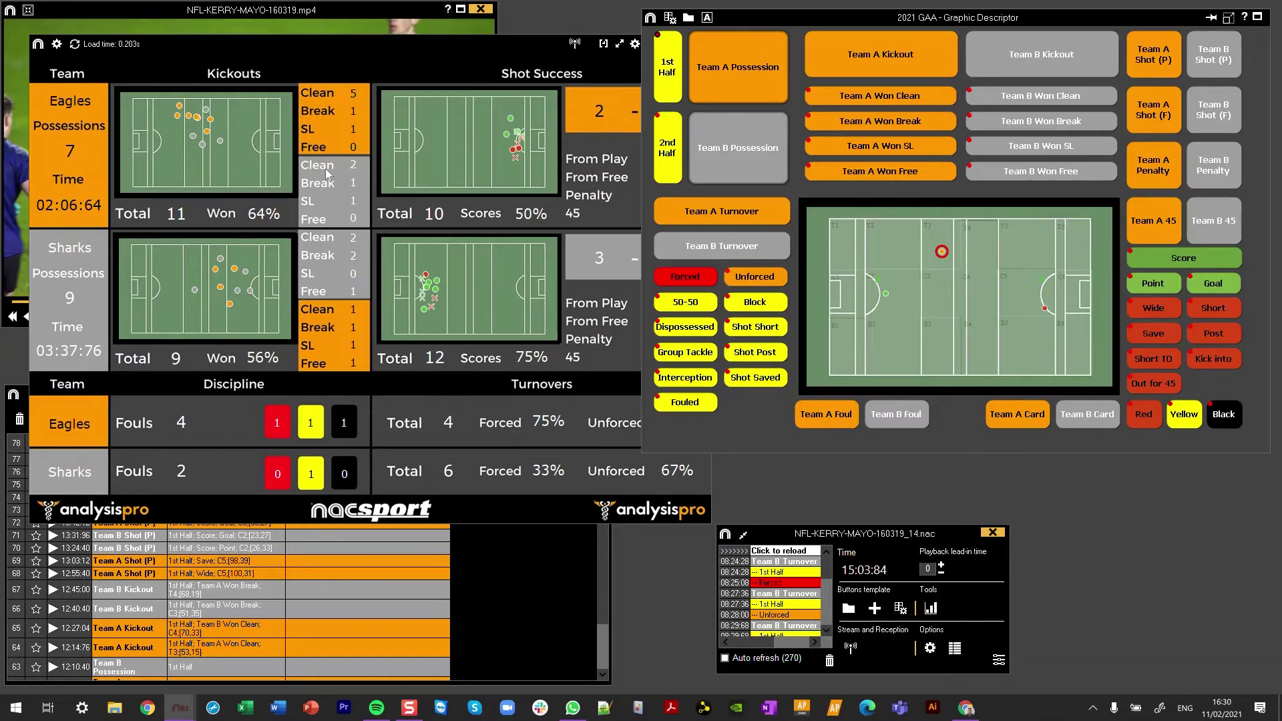
click(855, 64)
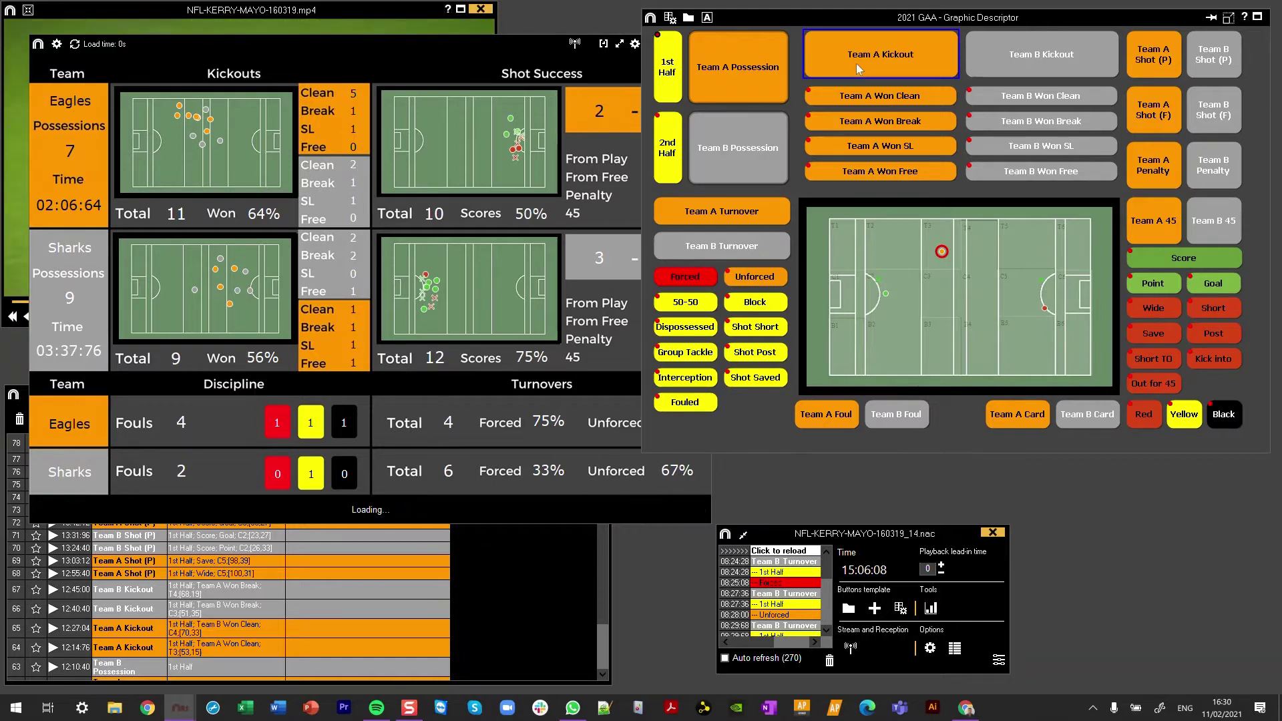
click(1071, 98)
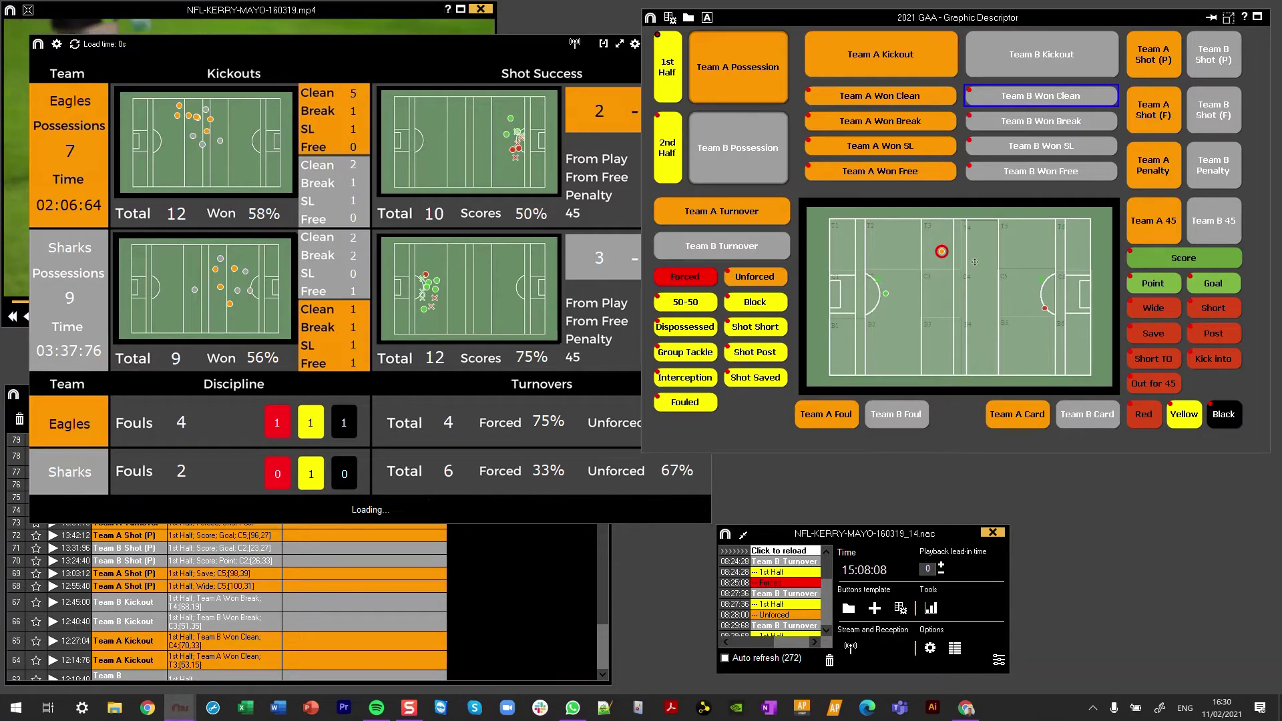
click(971, 292)
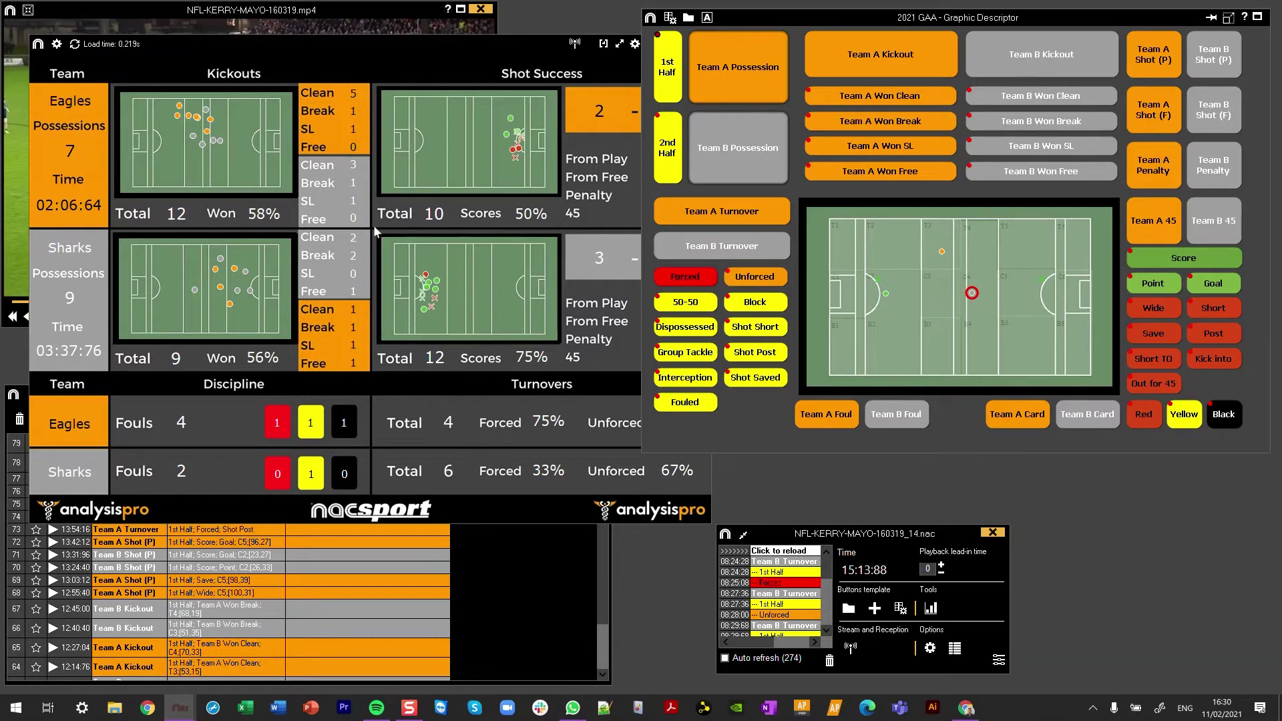
- Tag two Team B kickouts, won clean by Team B (with landing spot) and by Team A
click(1073, 65)
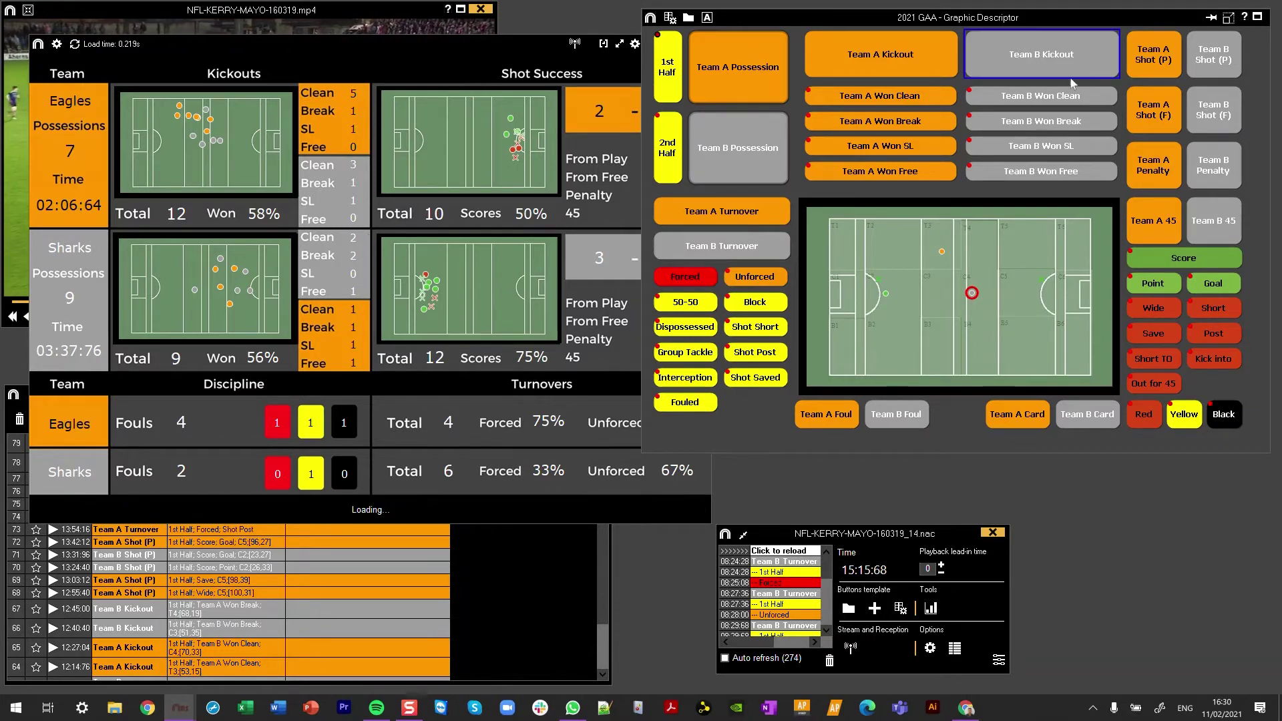
click(1059, 98)
click(943, 310)
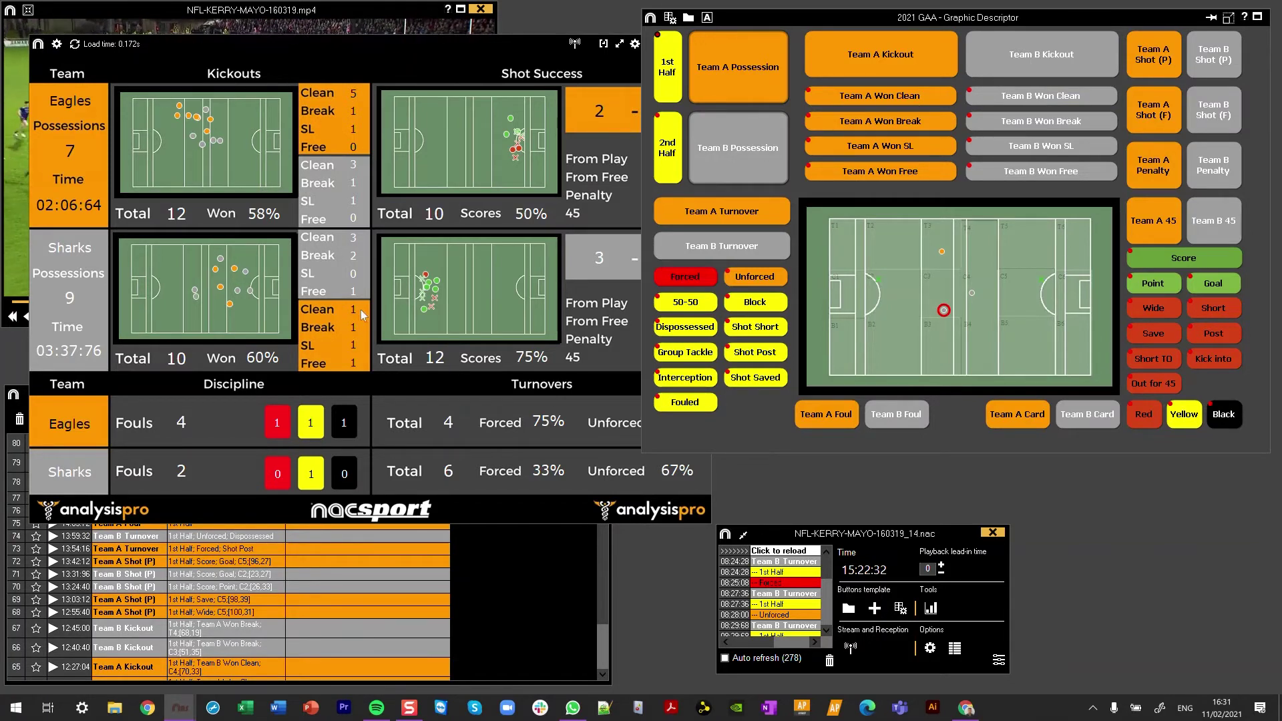
click(1049, 53)
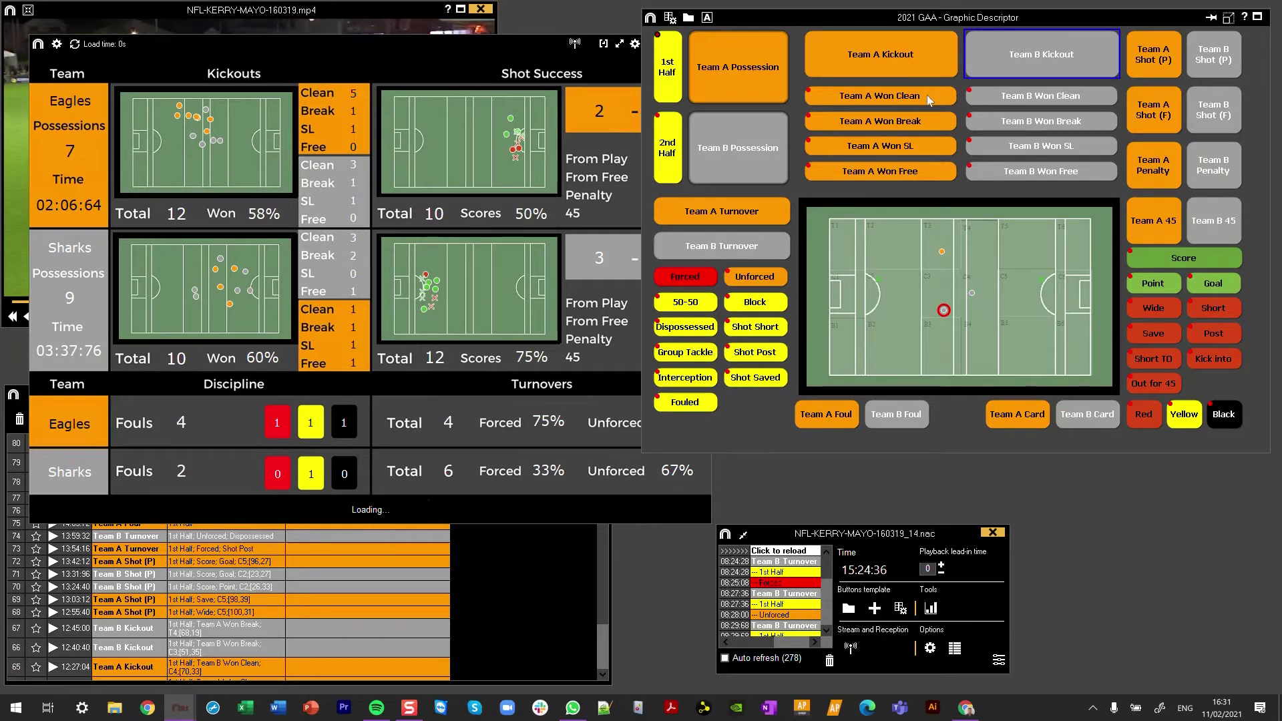
click(881, 95)
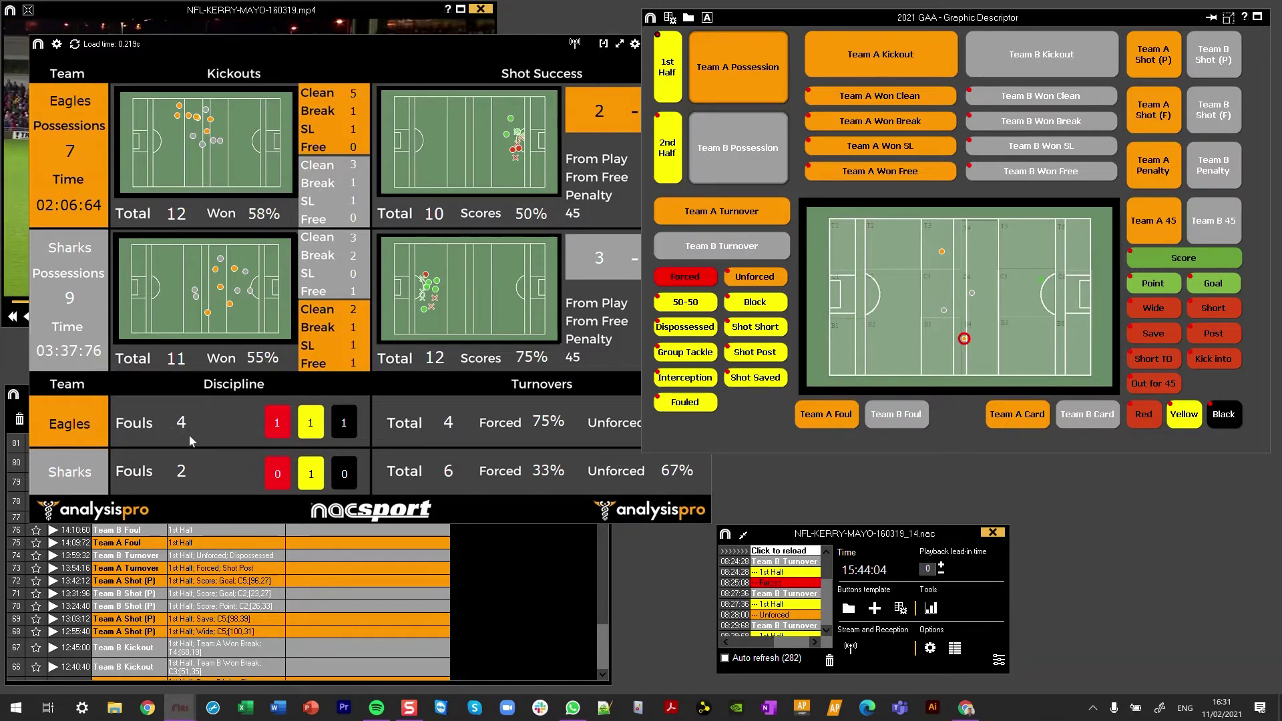
- Log a Team A foul and an unforced Team A turnover, then check the stats dashboard
click(846, 419)
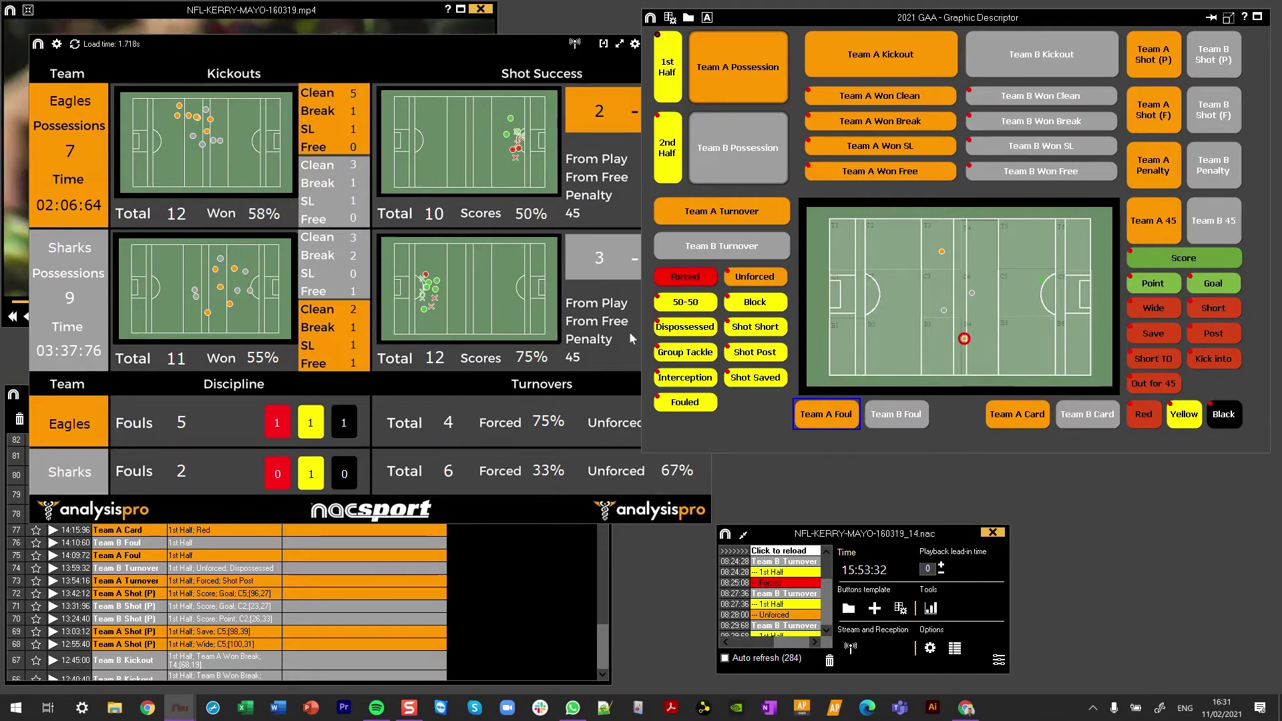
click(438, 62)
click(758, 423)
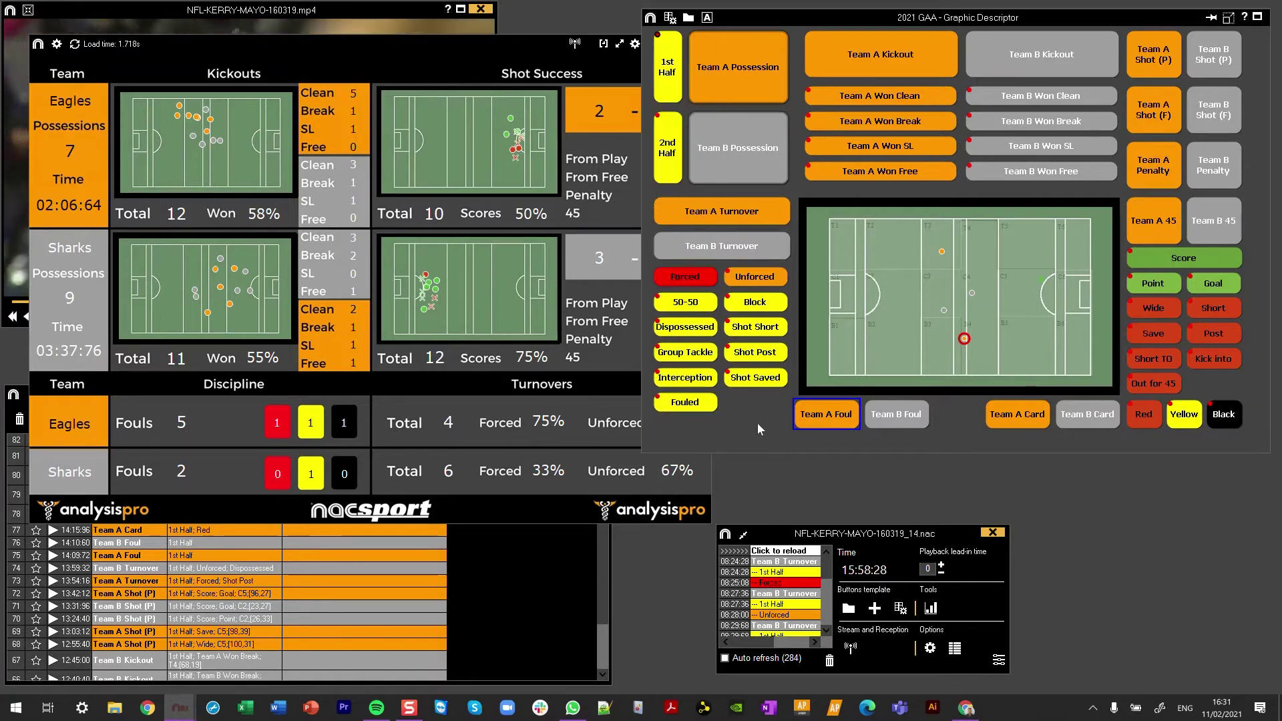
click(713, 210)
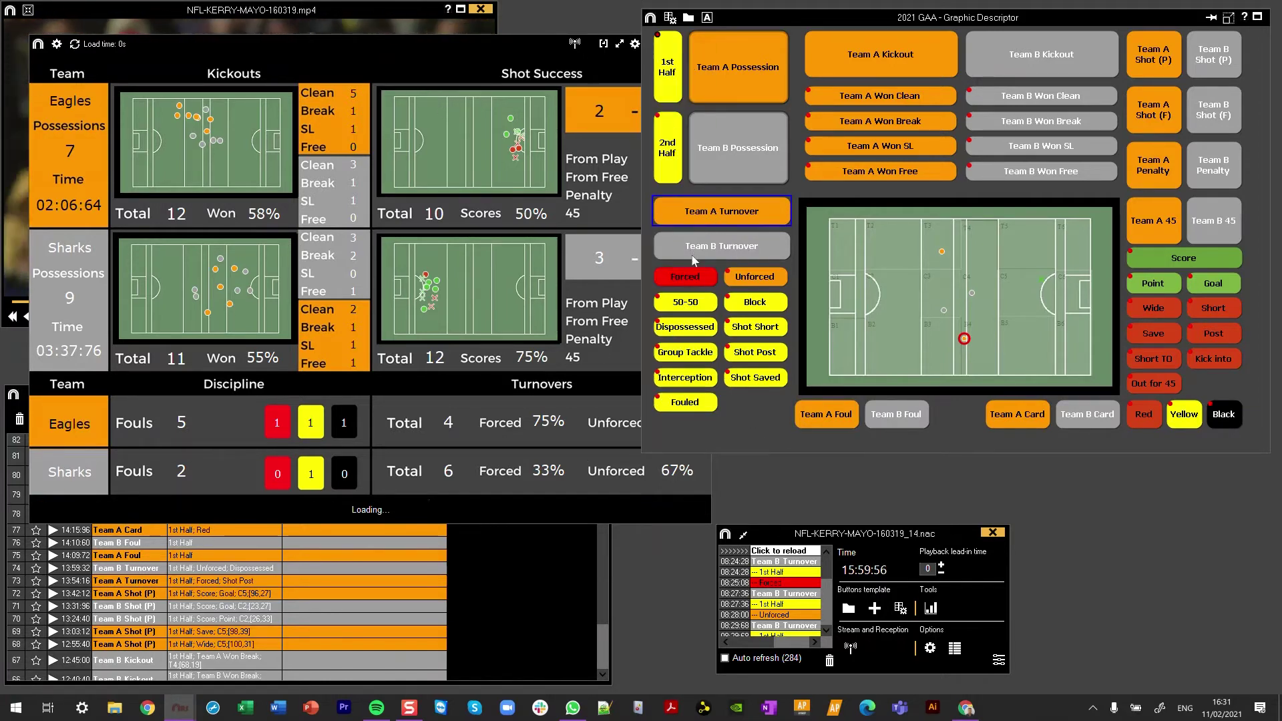
click(755, 278)
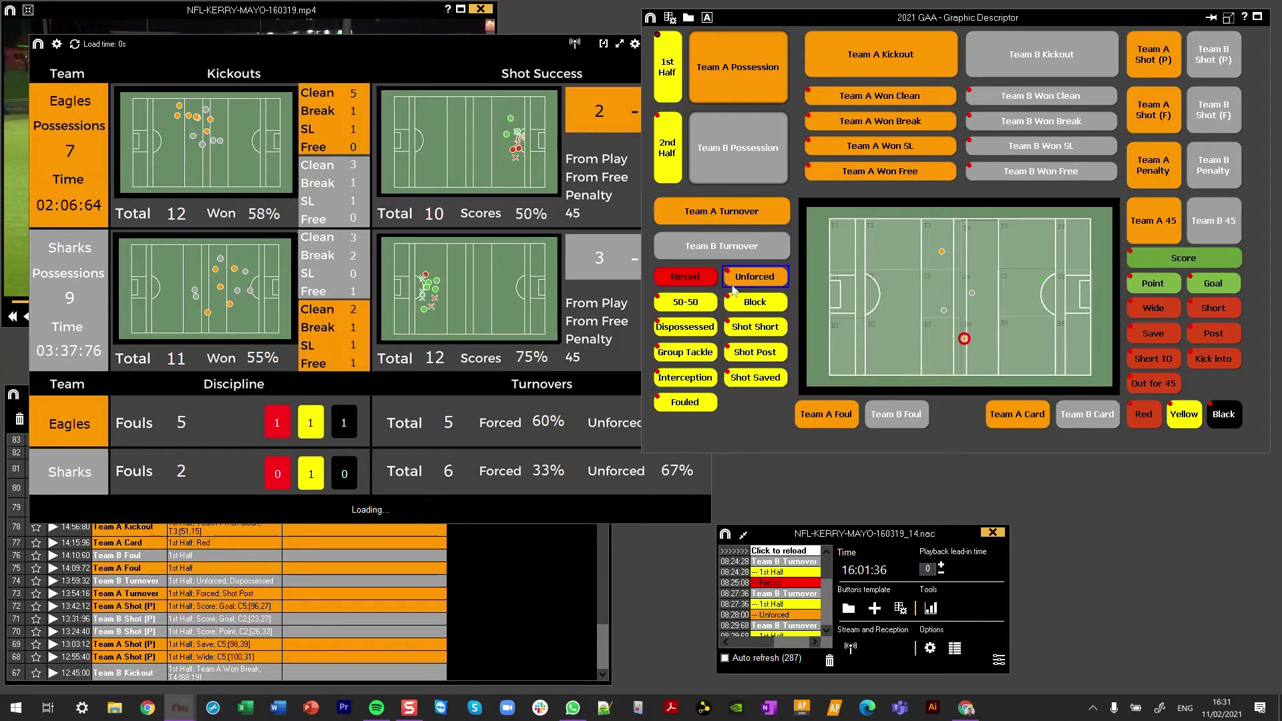
click(473, 402)
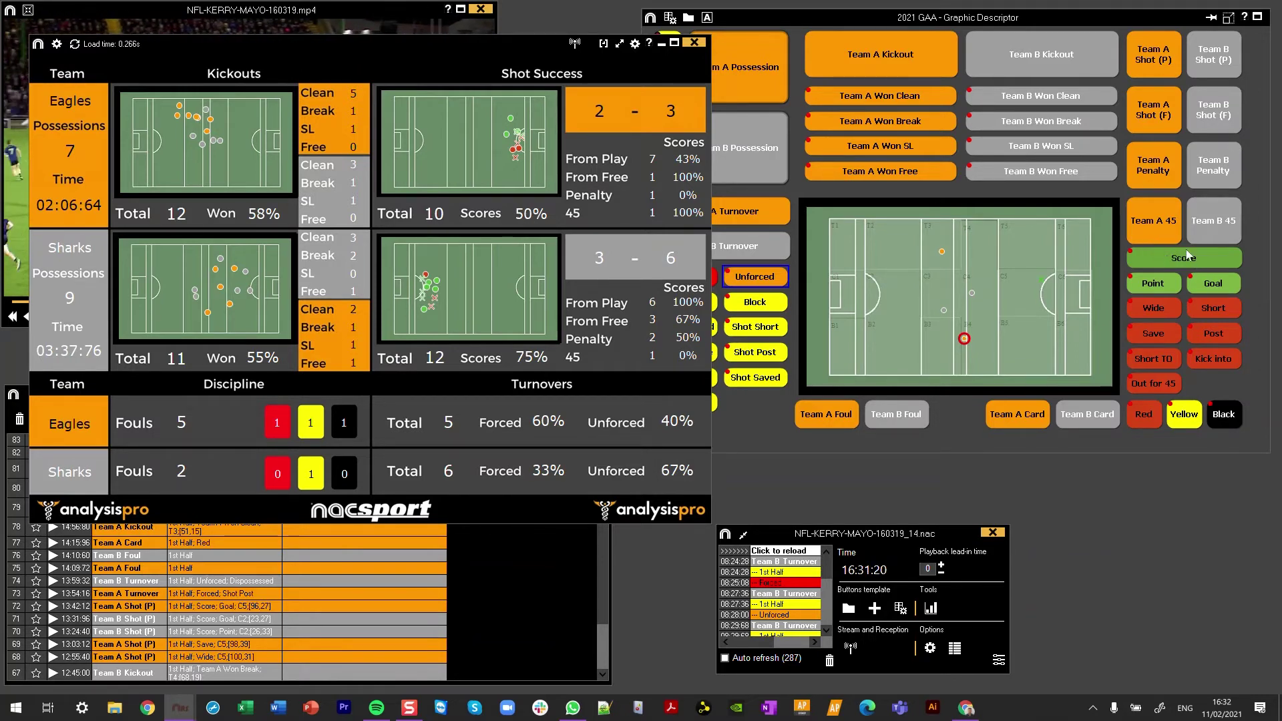
- Log two Eagles shots from play as scored points, marking the second one's pitch location
click(1163, 64)
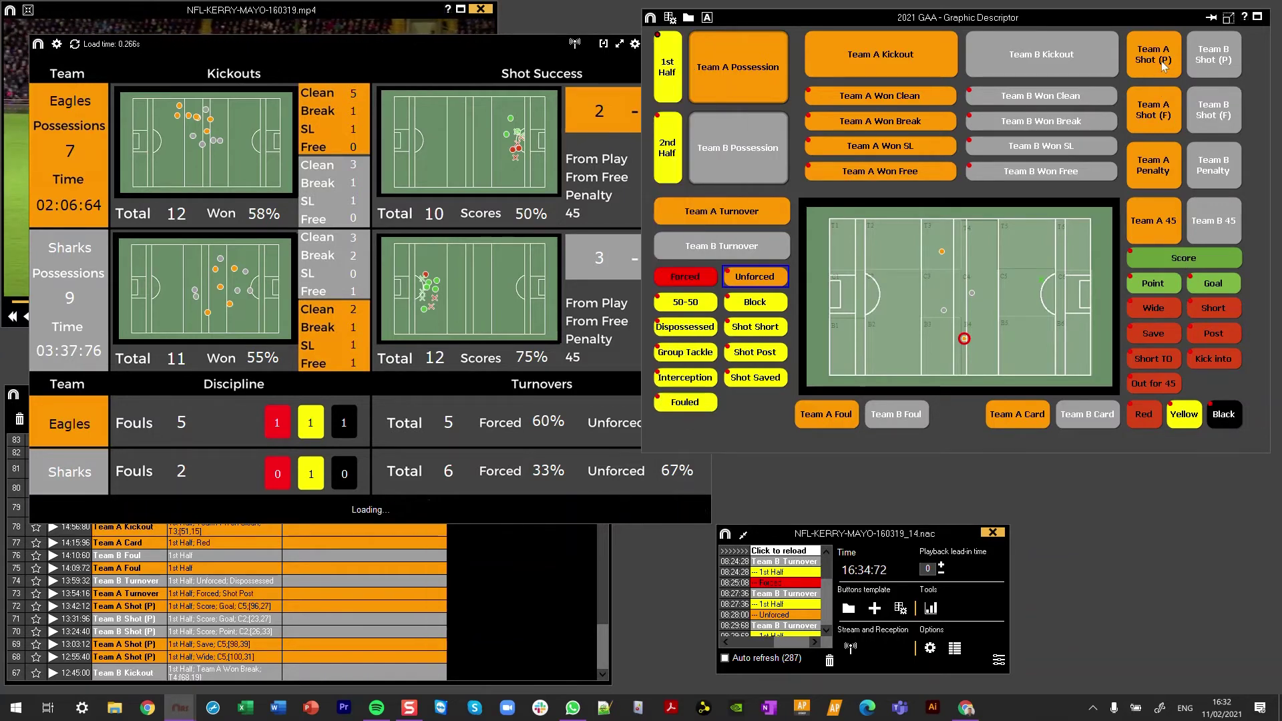
click(1184, 259)
click(1153, 282)
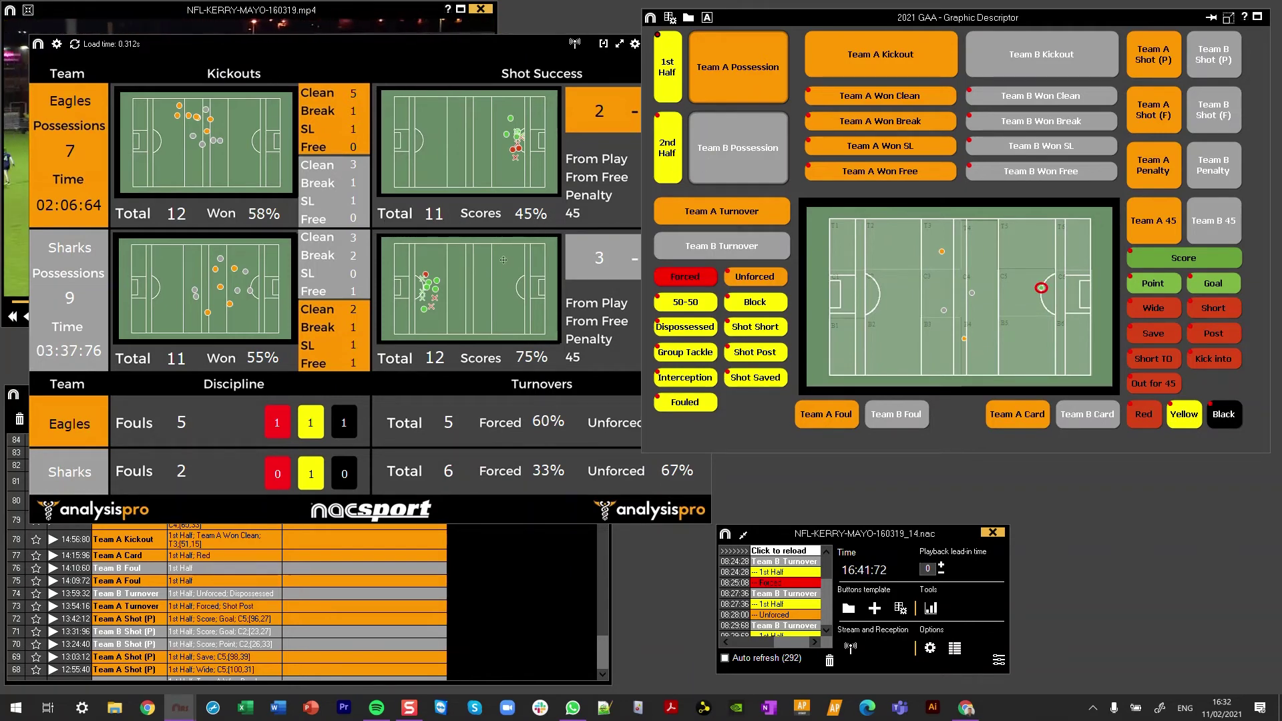
click(1157, 56)
click(1182, 259)
click(1154, 283)
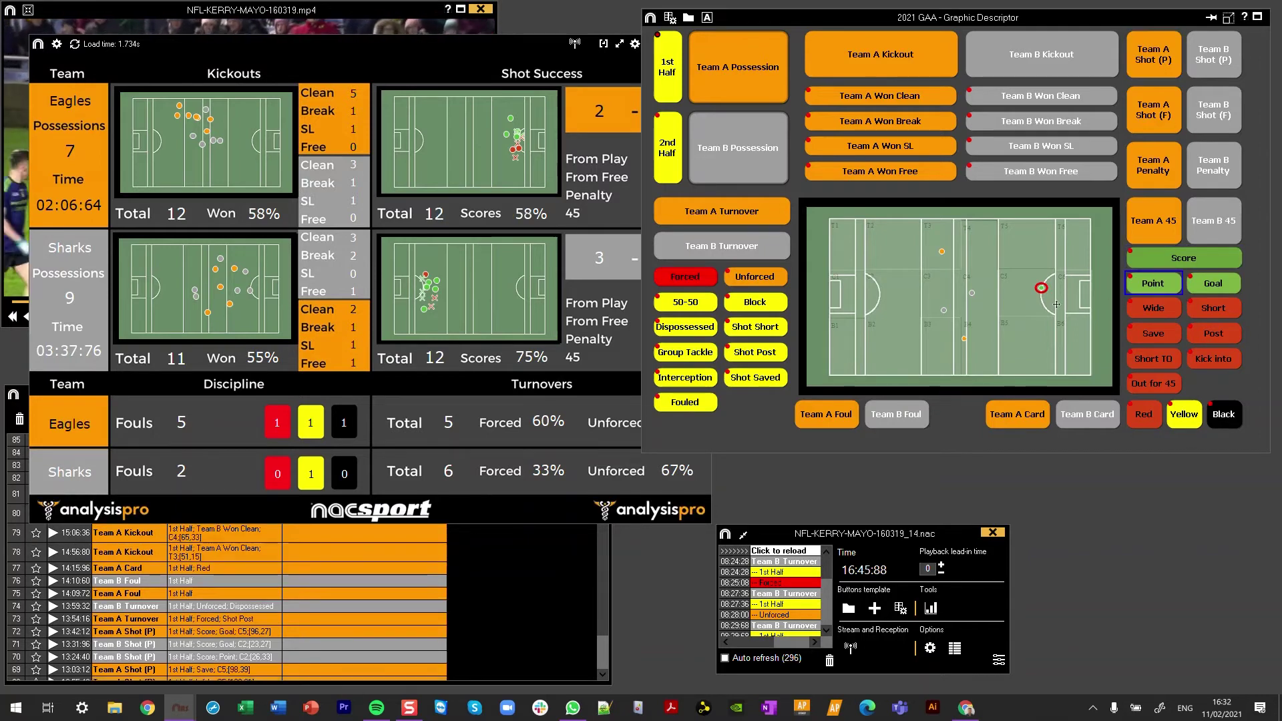
click(1056, 306)
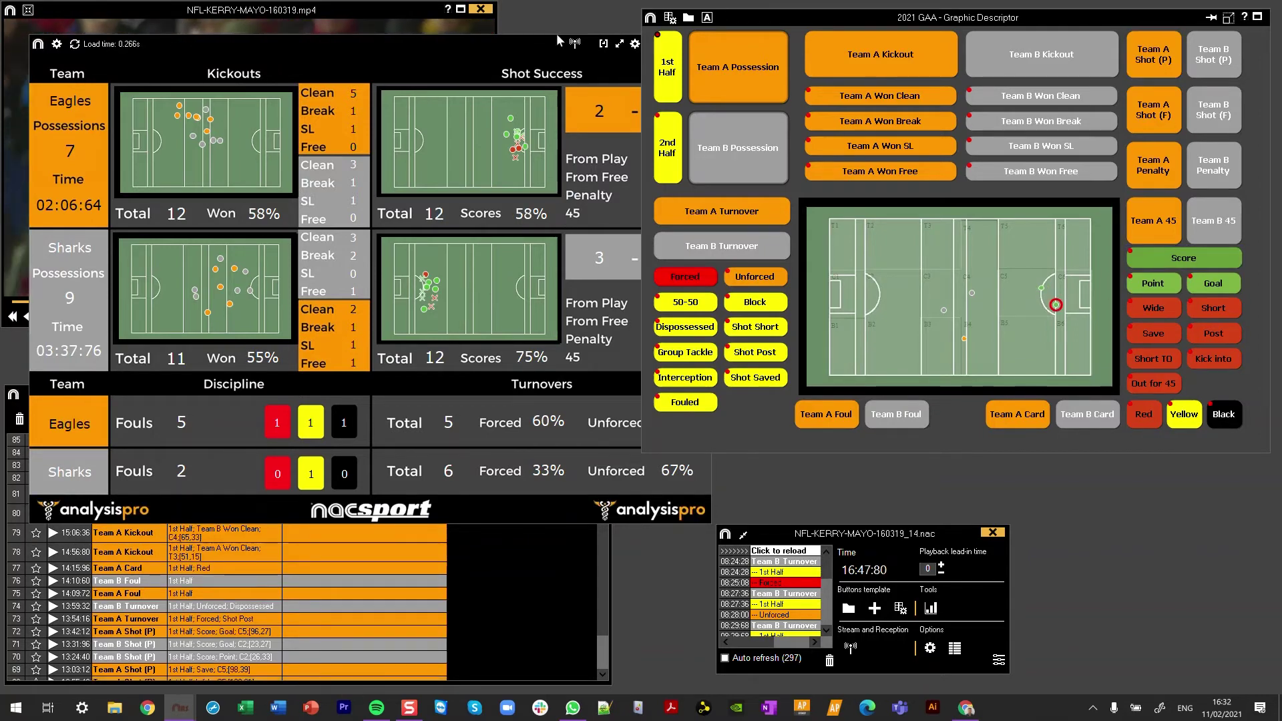
- Log a Sharks shot from play that dropped short, then return to the stats dashboard
click(530, 46)
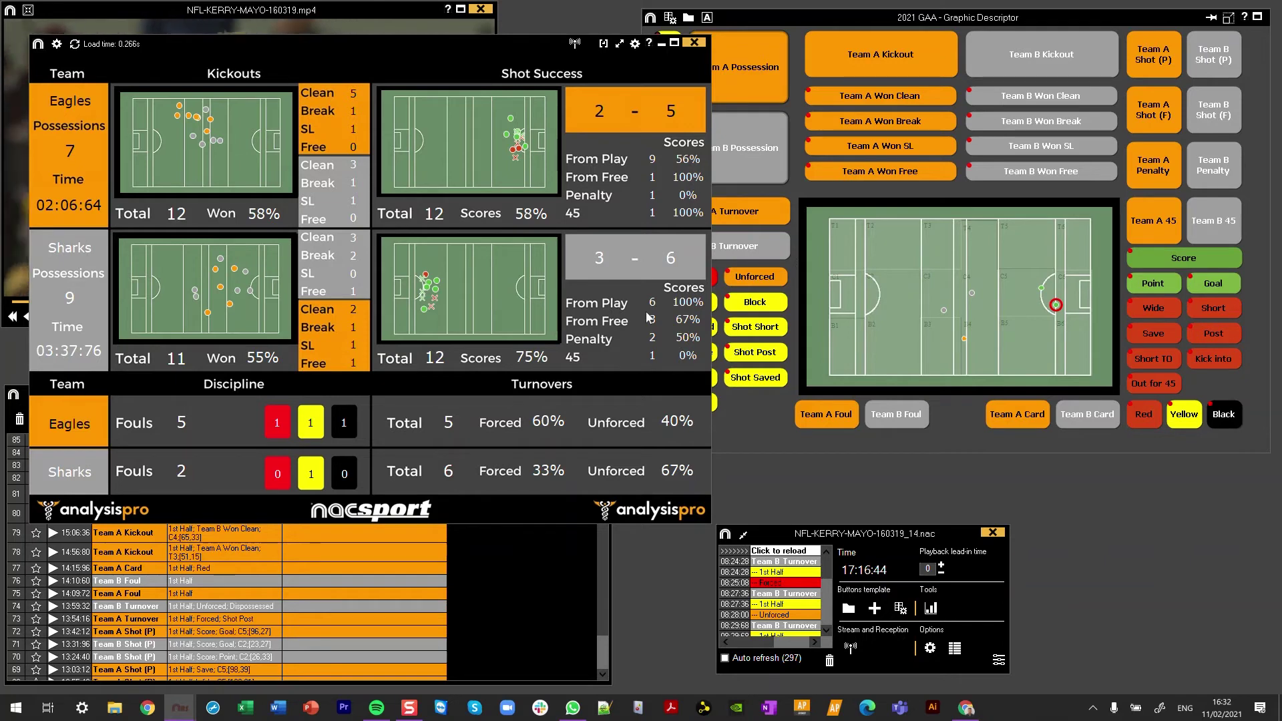
mouse_move(690, 306)
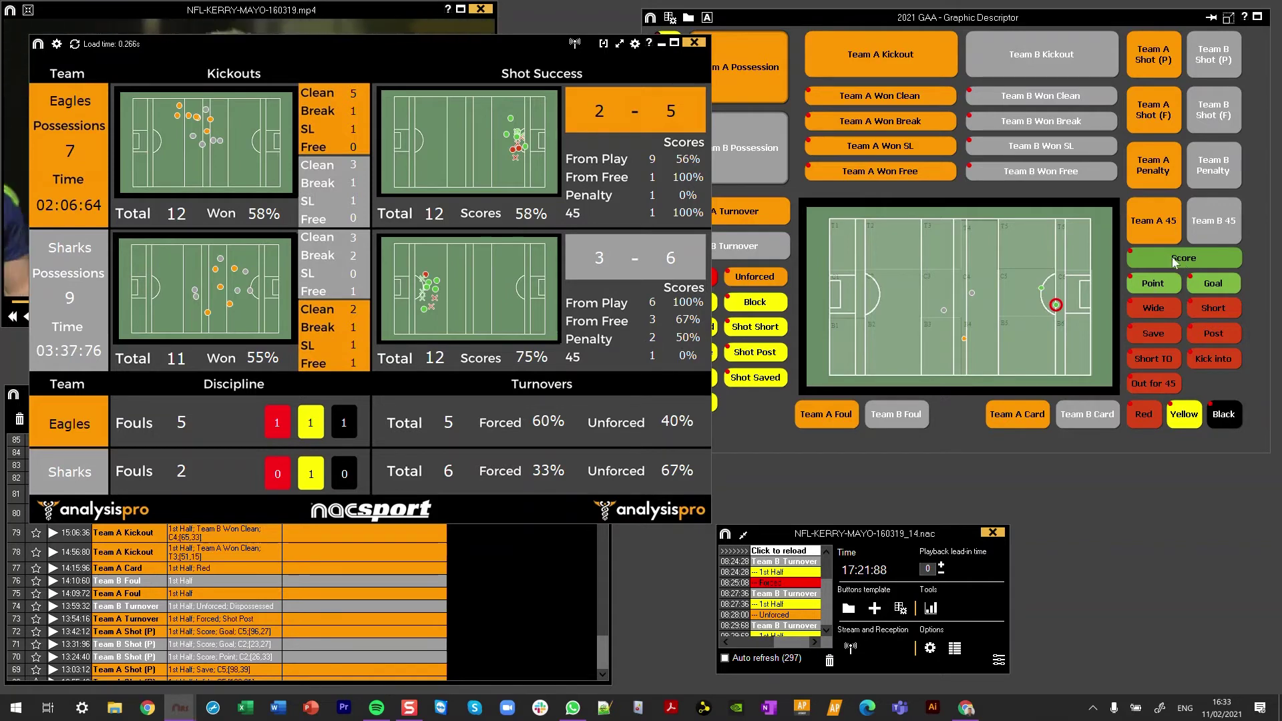
click(1225, 63)
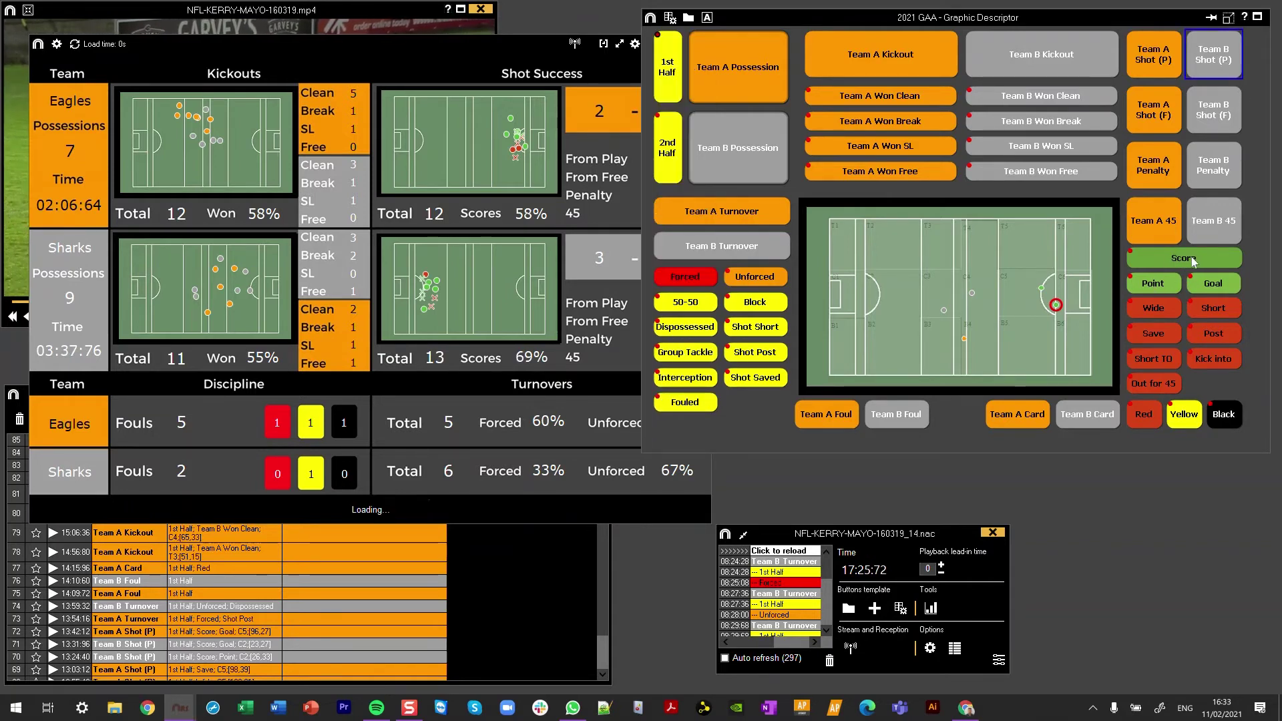
click(1213, 308)
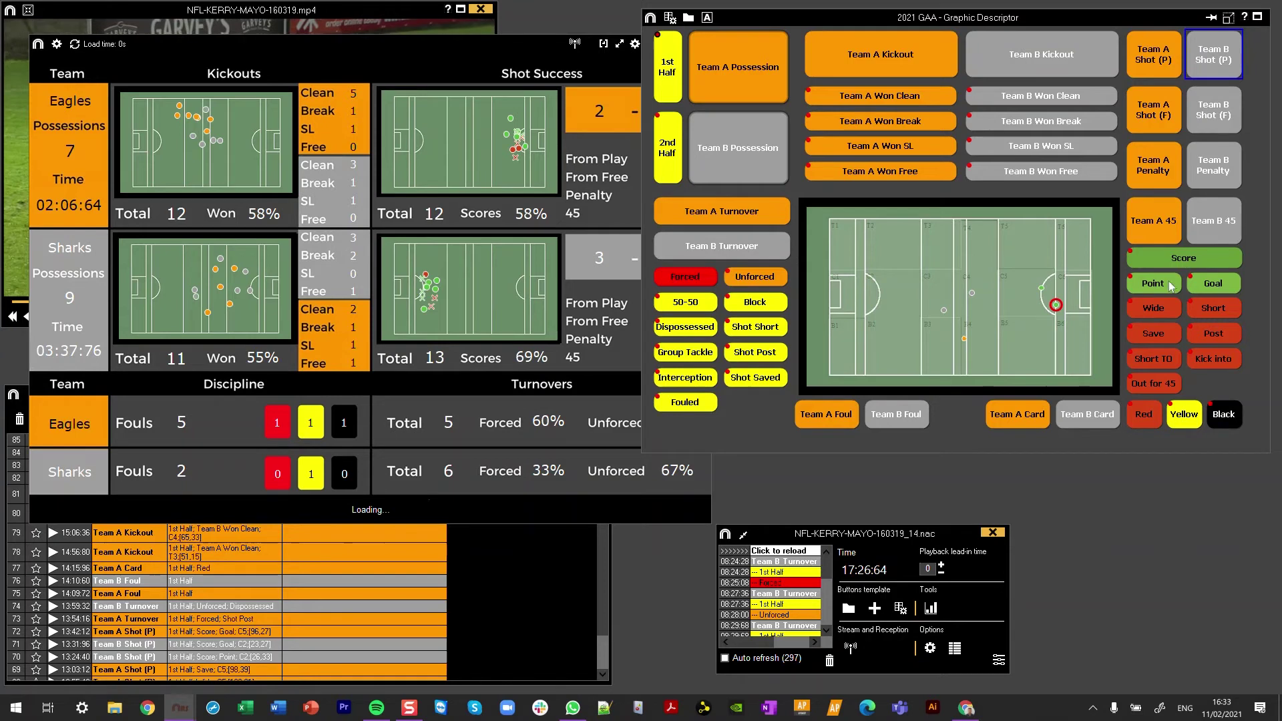
click(589, 295)
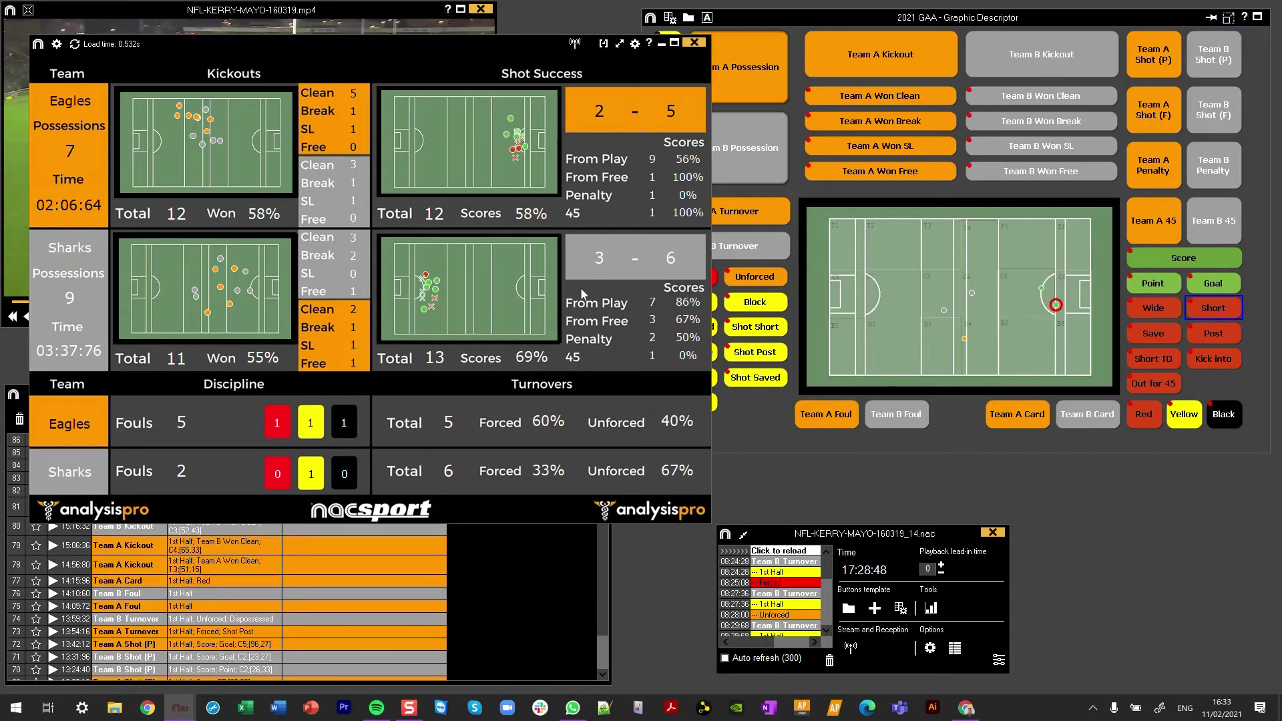
click(687, 304)
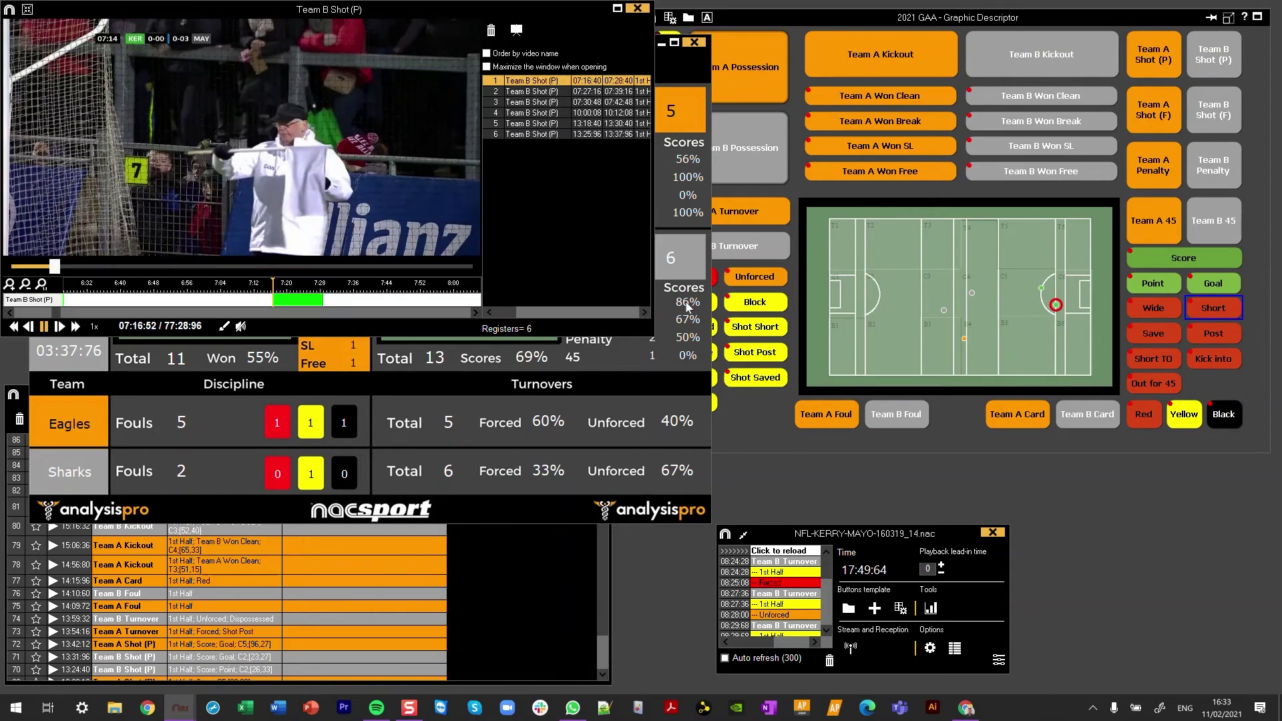
click(534, 113)
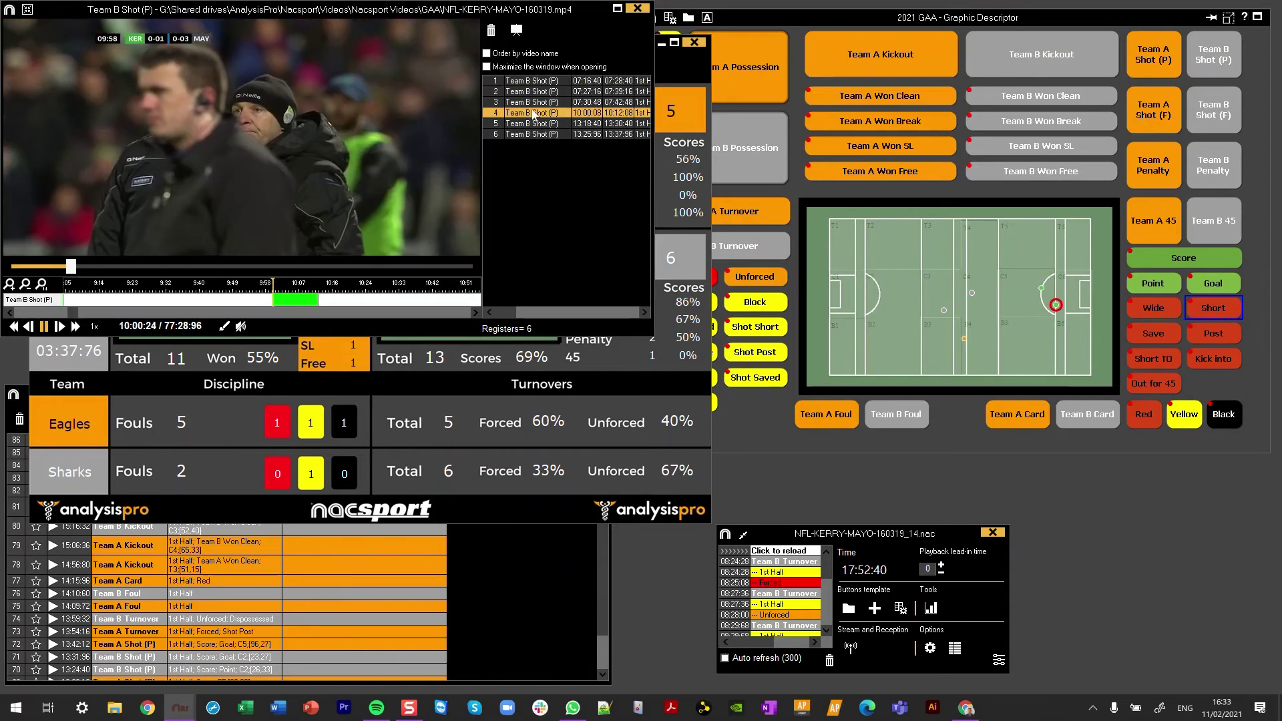
click(537, 133)
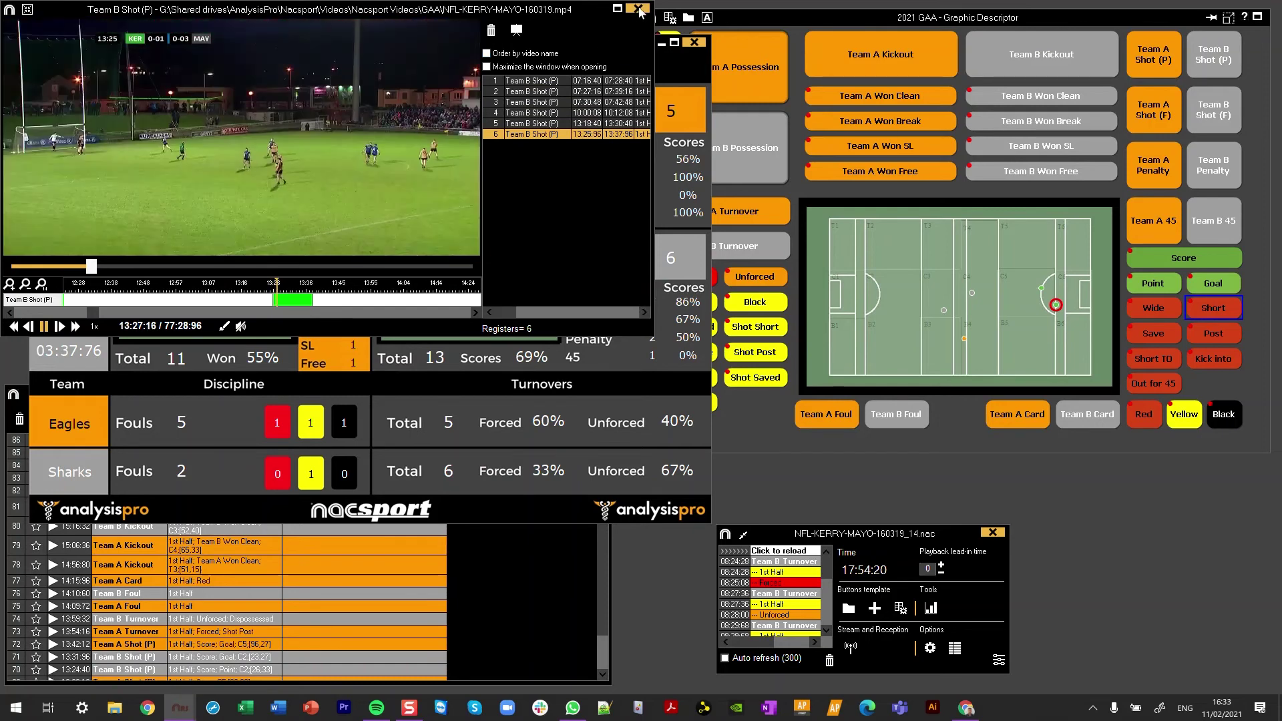
click(639, 8)
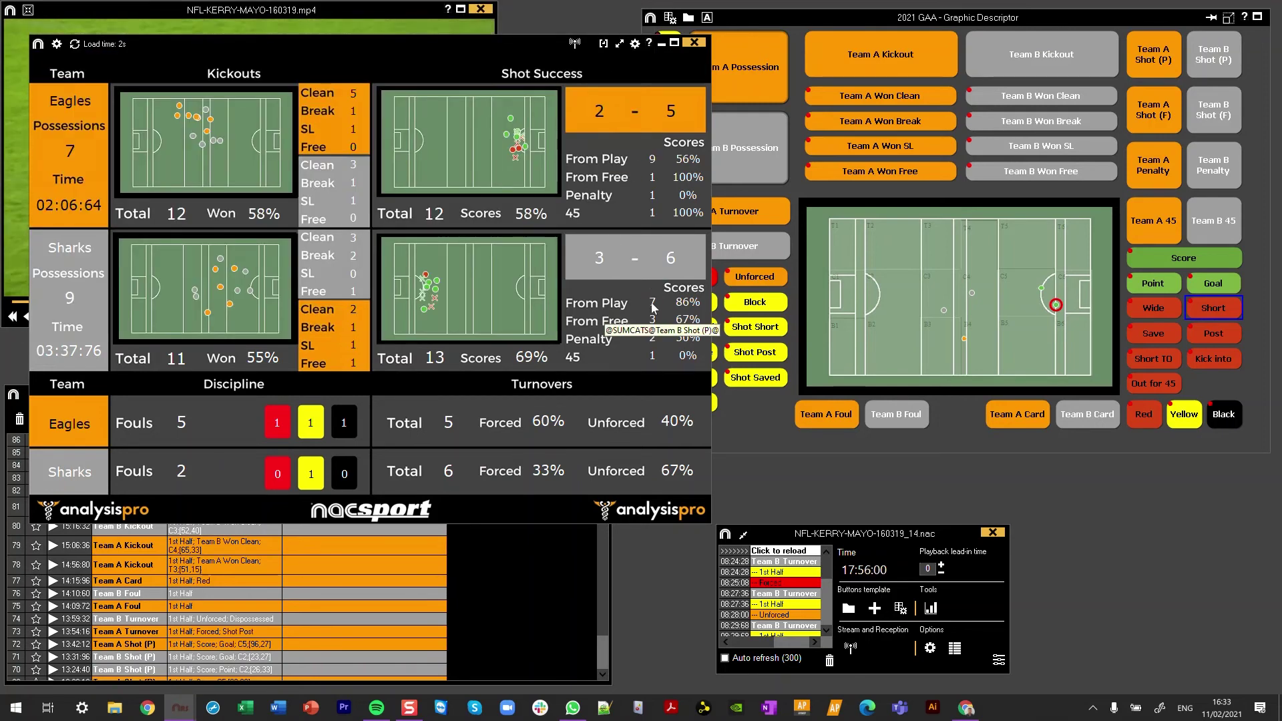
click(652, 304)
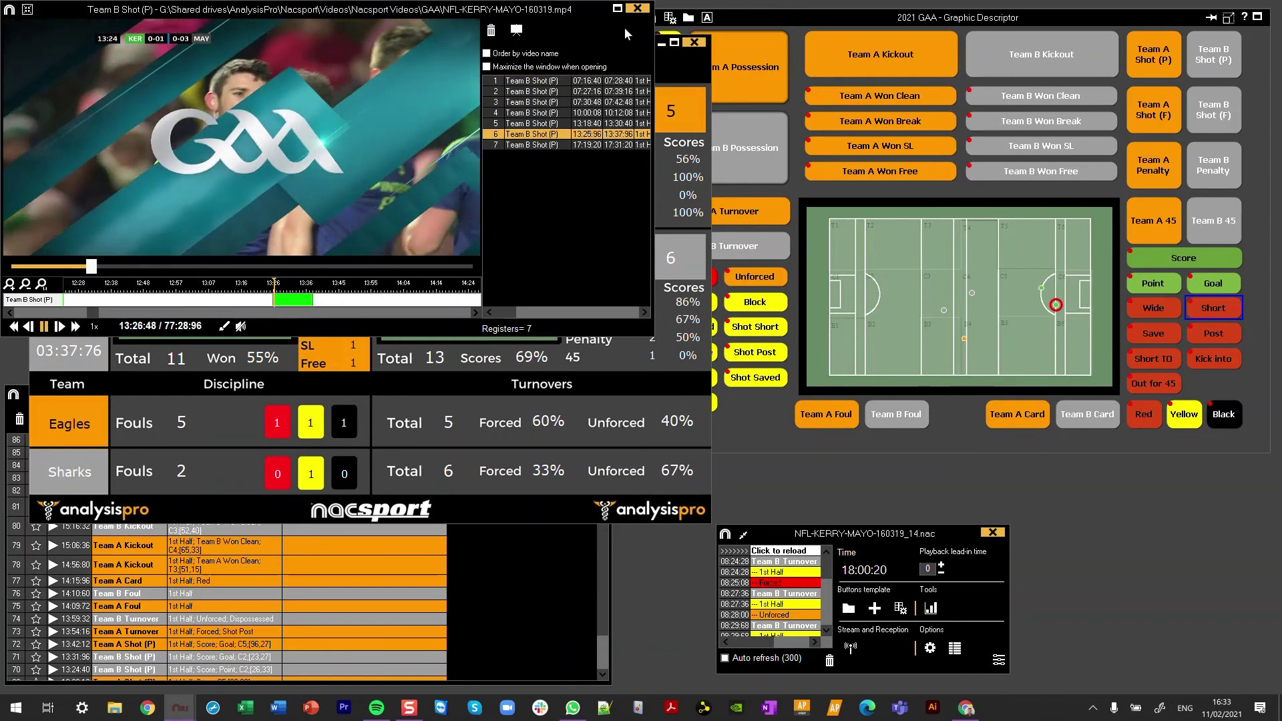
click(638, 9)
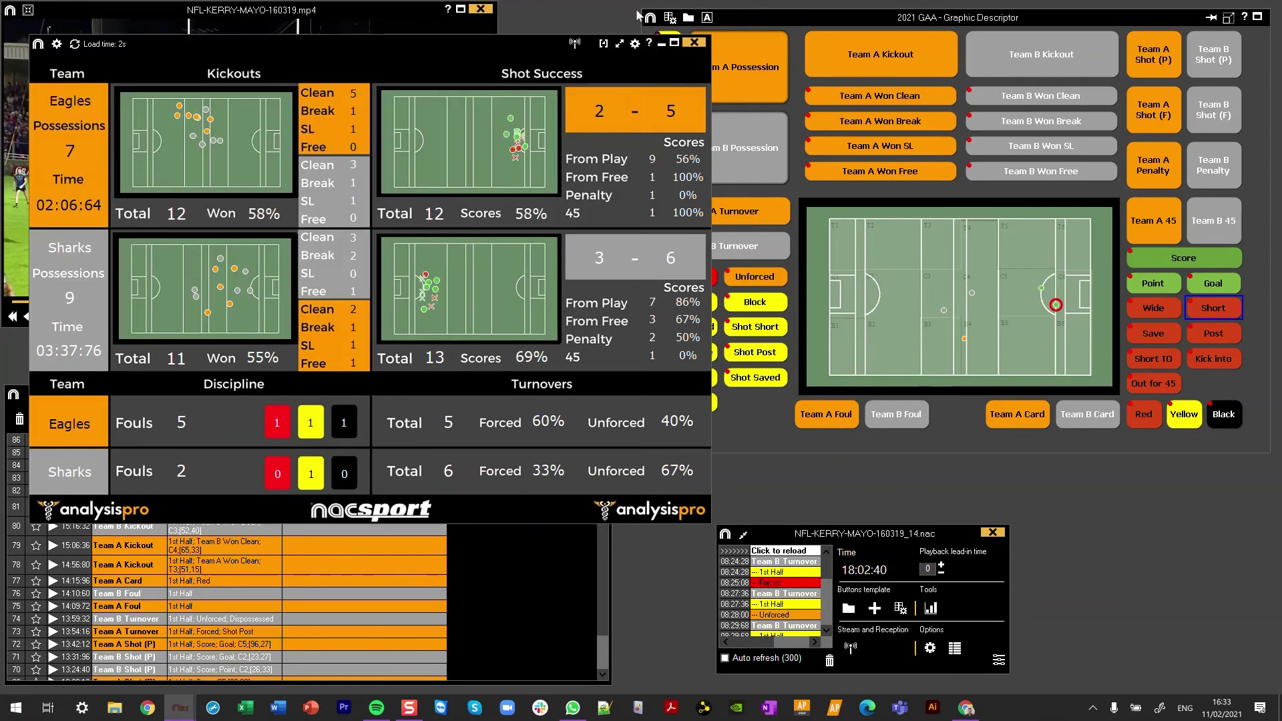
click(619, 45)
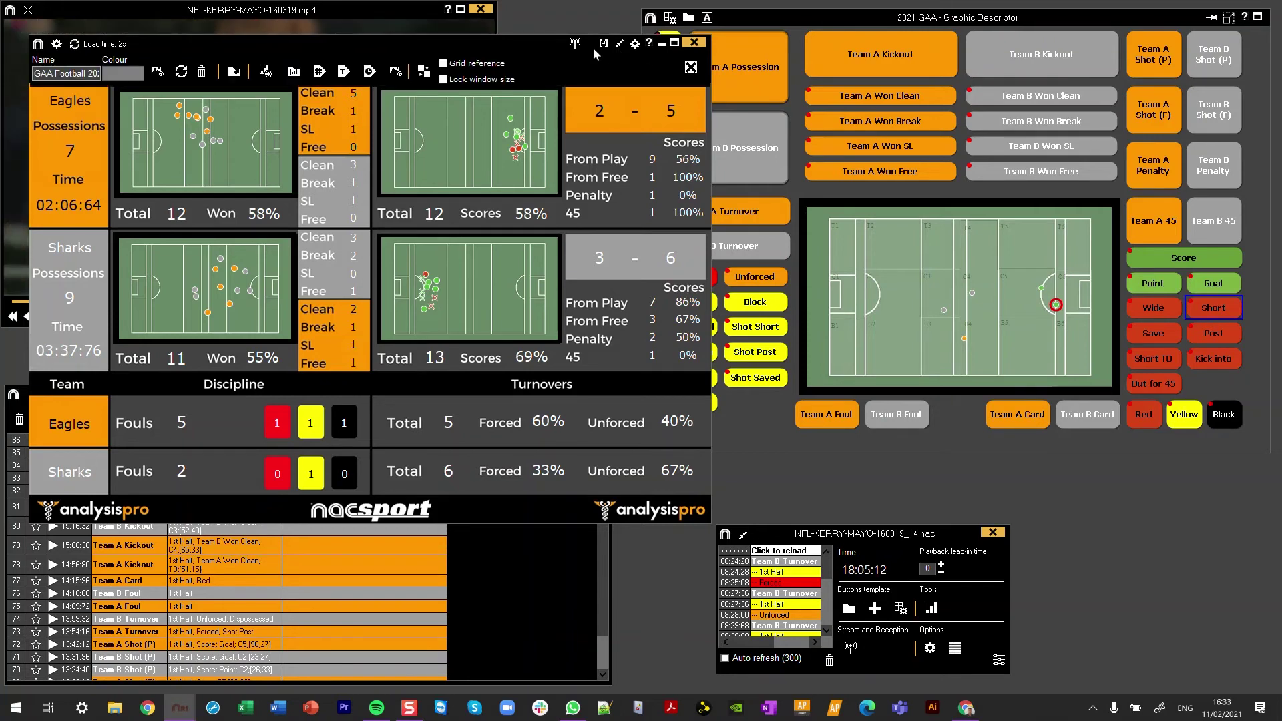
click(234, 71)
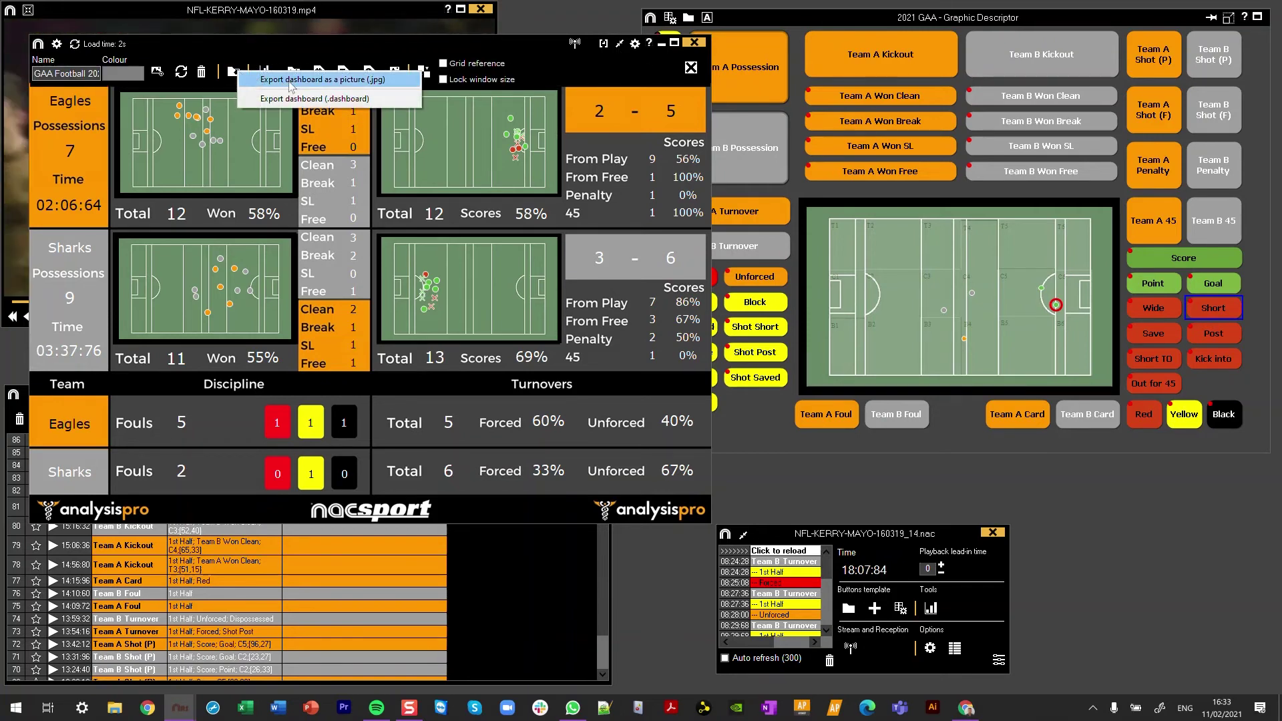
click(689, 68)
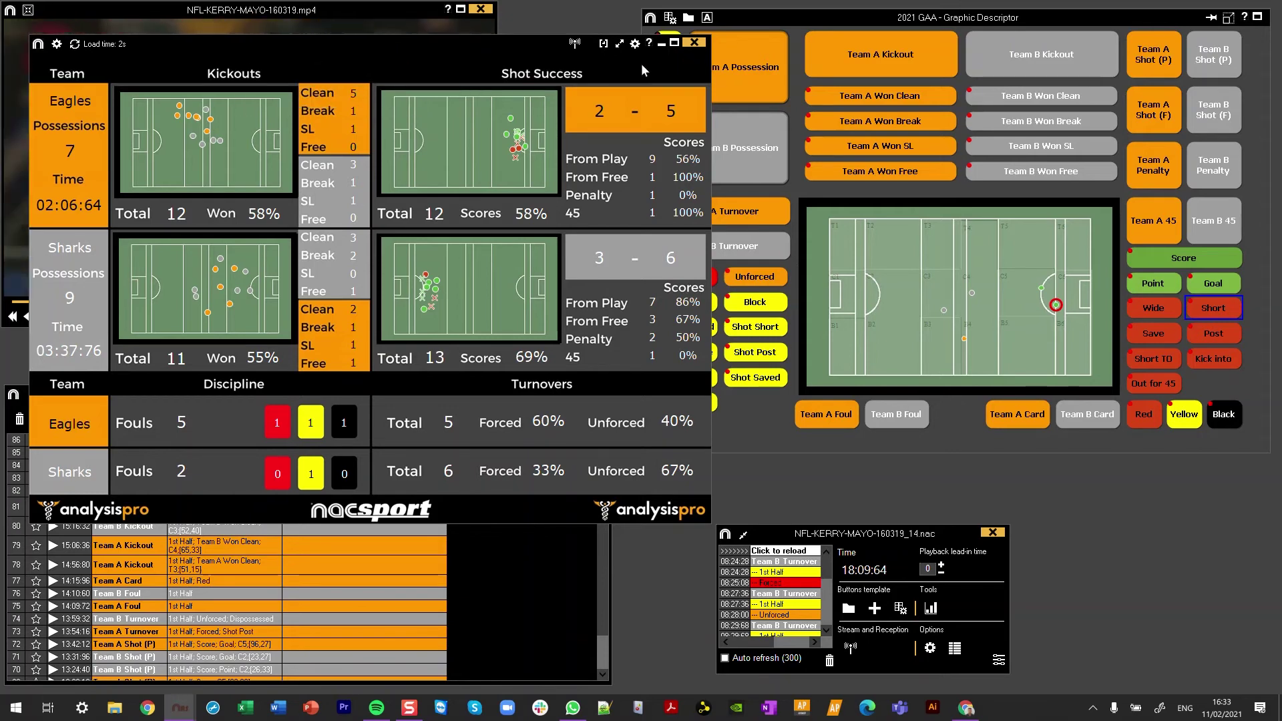
click(605, 47)
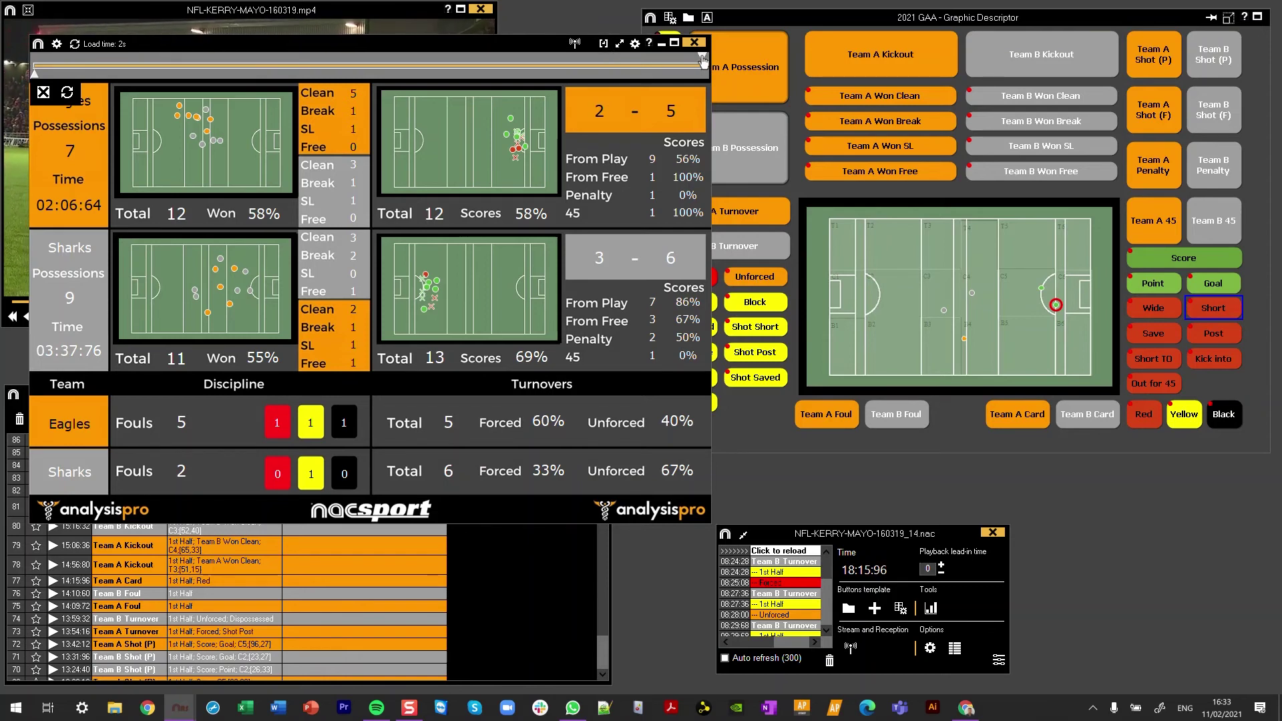
- Limit the dashboard time range to an early slice of the match and refresh the stats
drag(702, 58, 112, 67)
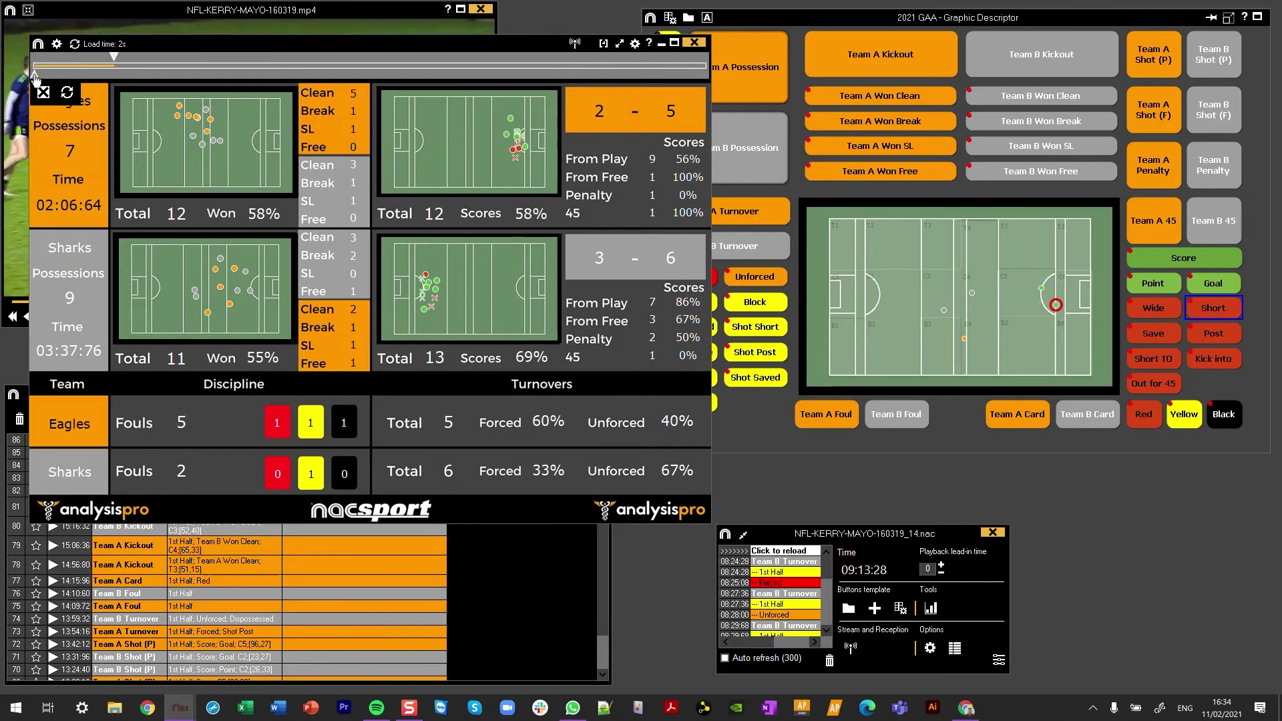
drag(35, 77, 49, 83)
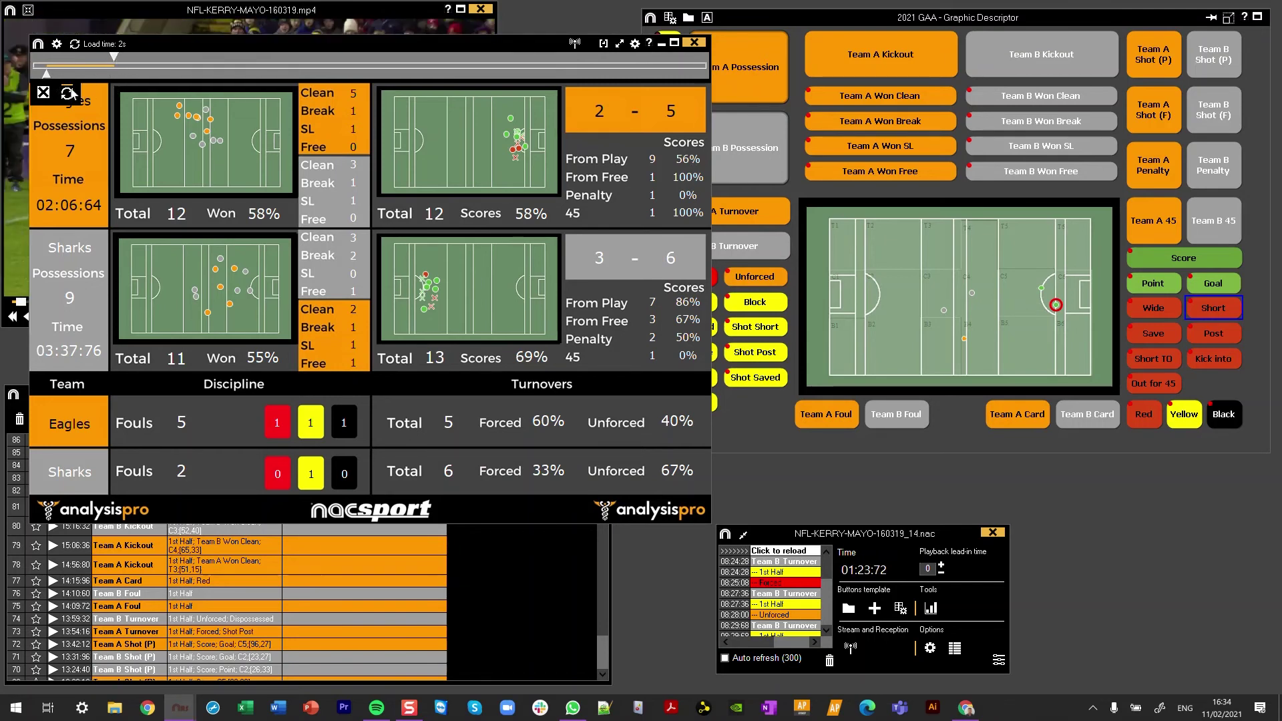
click(68, 92)
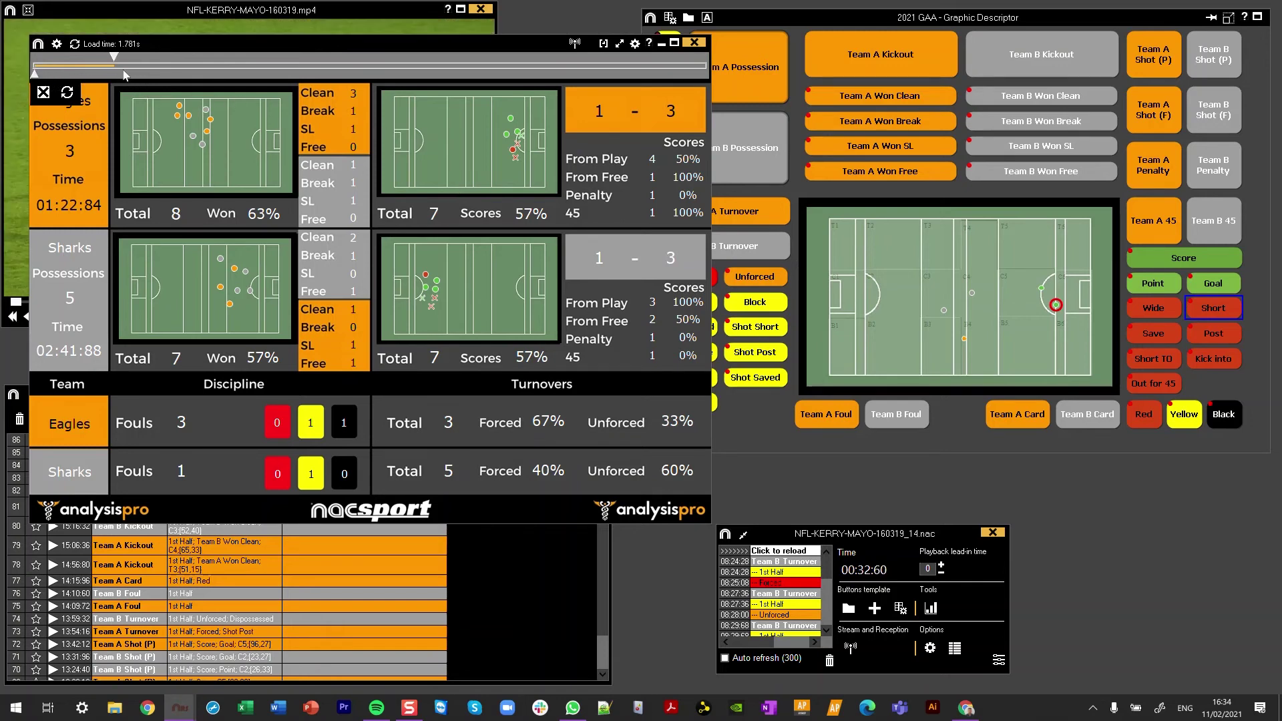
- Extend the time range to the match end, close the filter, and shift the dashboard slightly right
drag(114, 58, 702, 57)
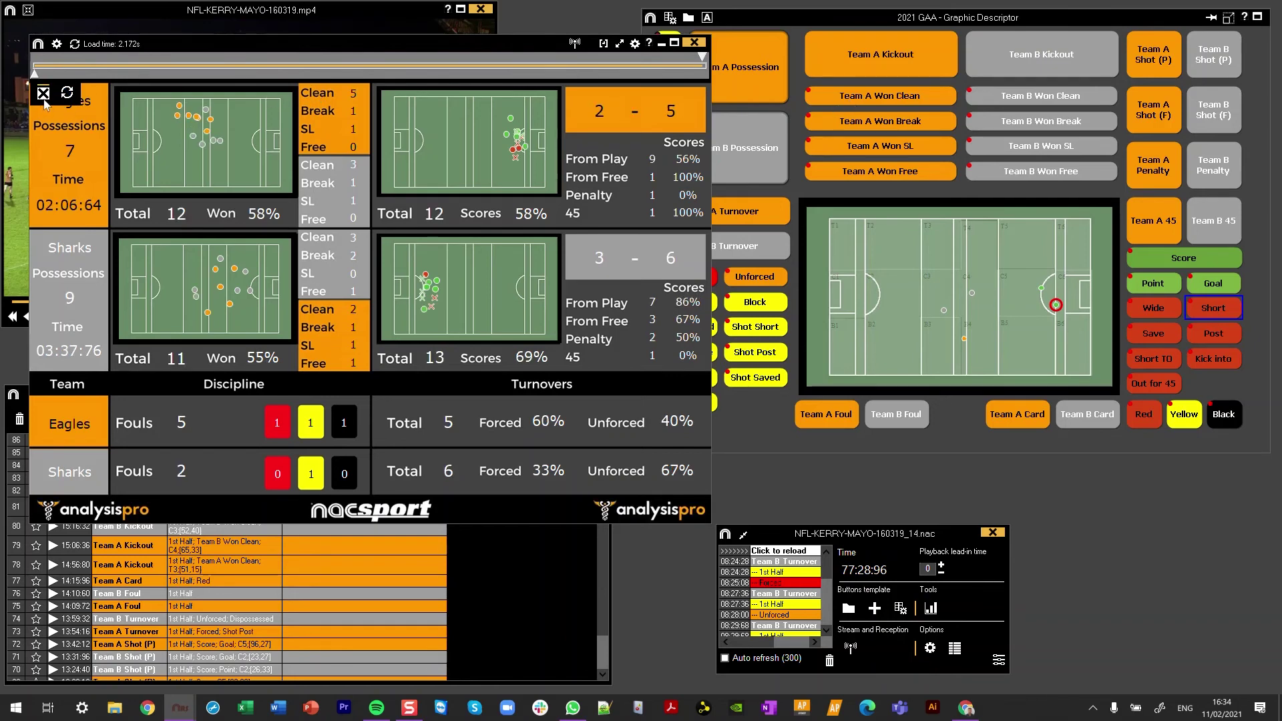
click(757, 26)
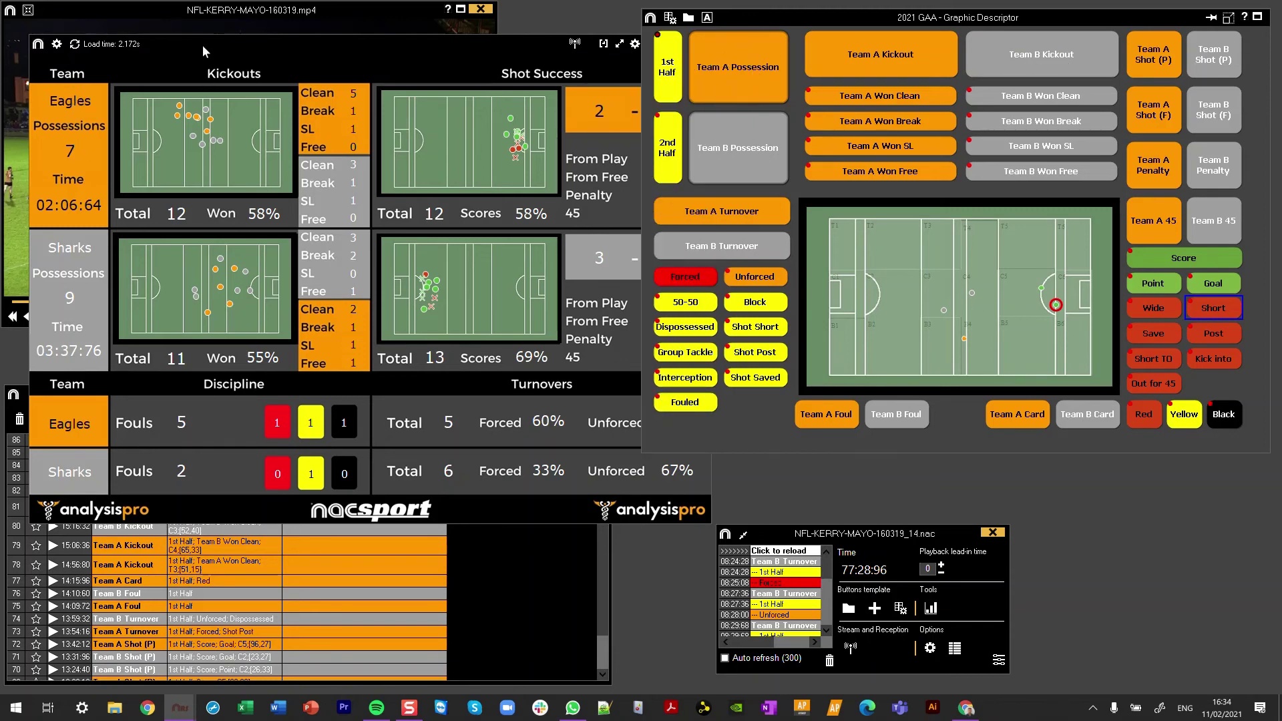
drag(203, 45, 225, 39)
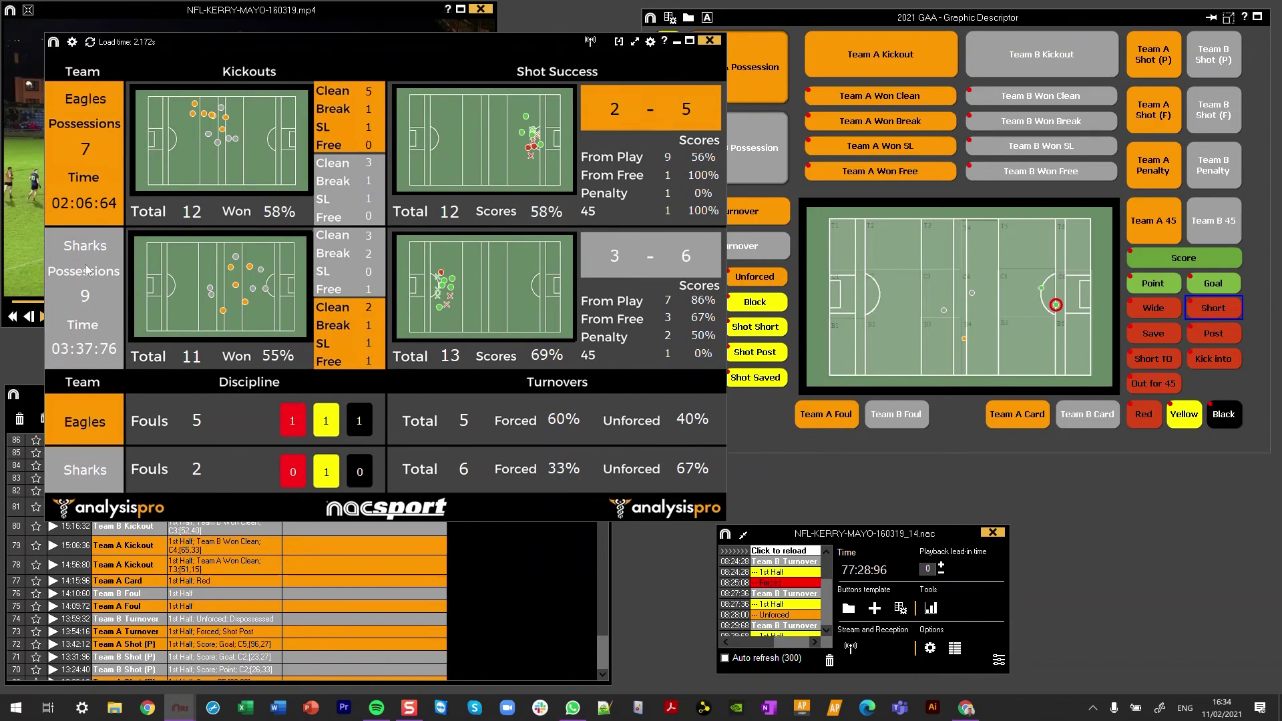
- Inspect the Eagles label's text settings via Edit label and close without changes
right_click(89, 105)
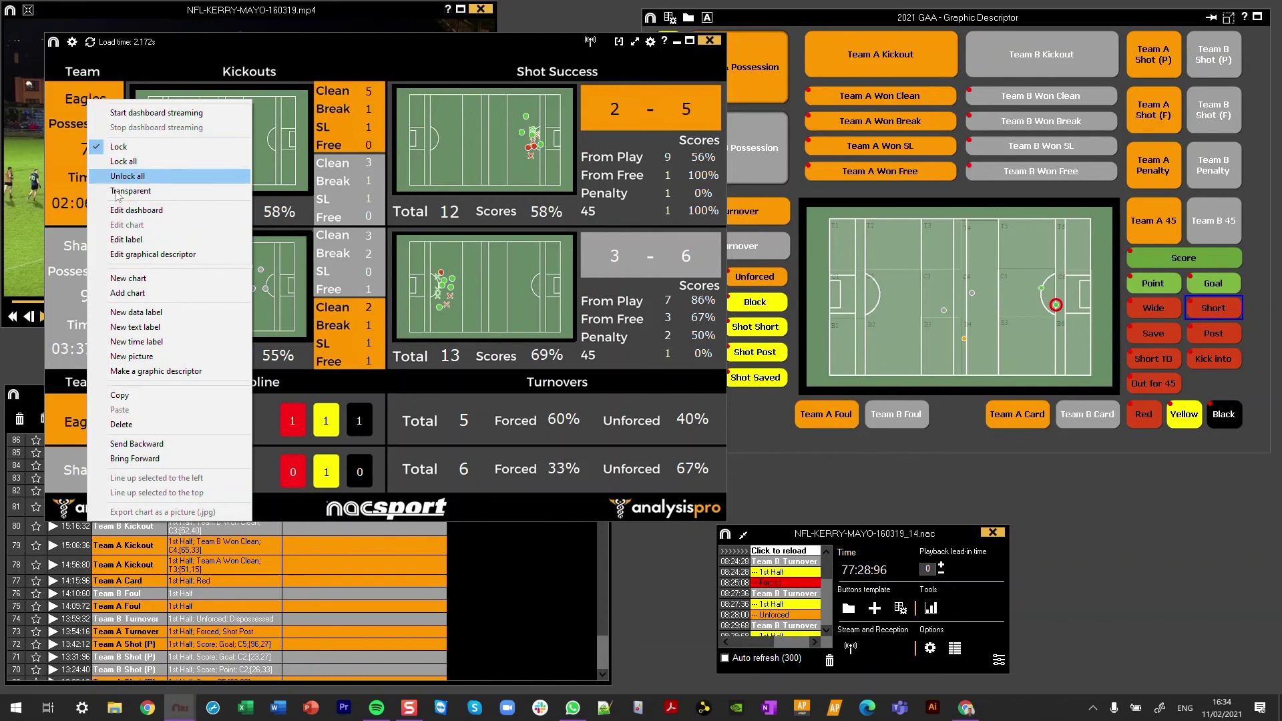
click(121, 240)
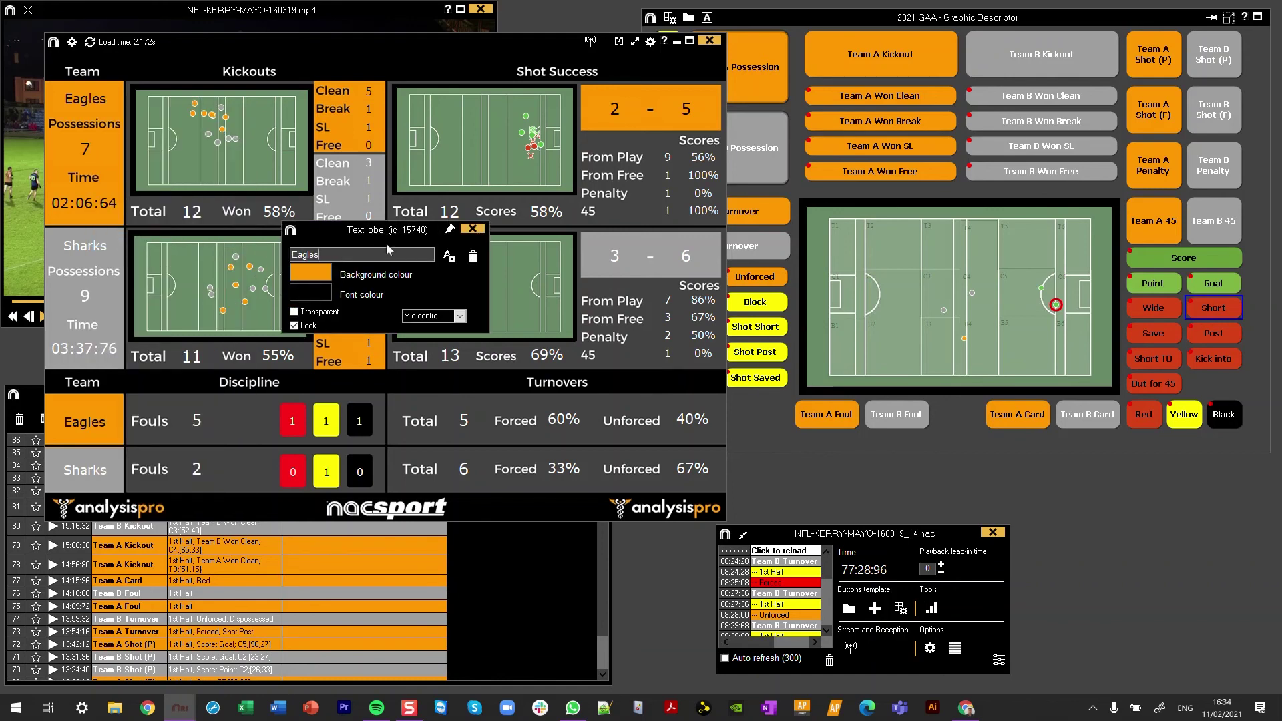
click(473, 230)
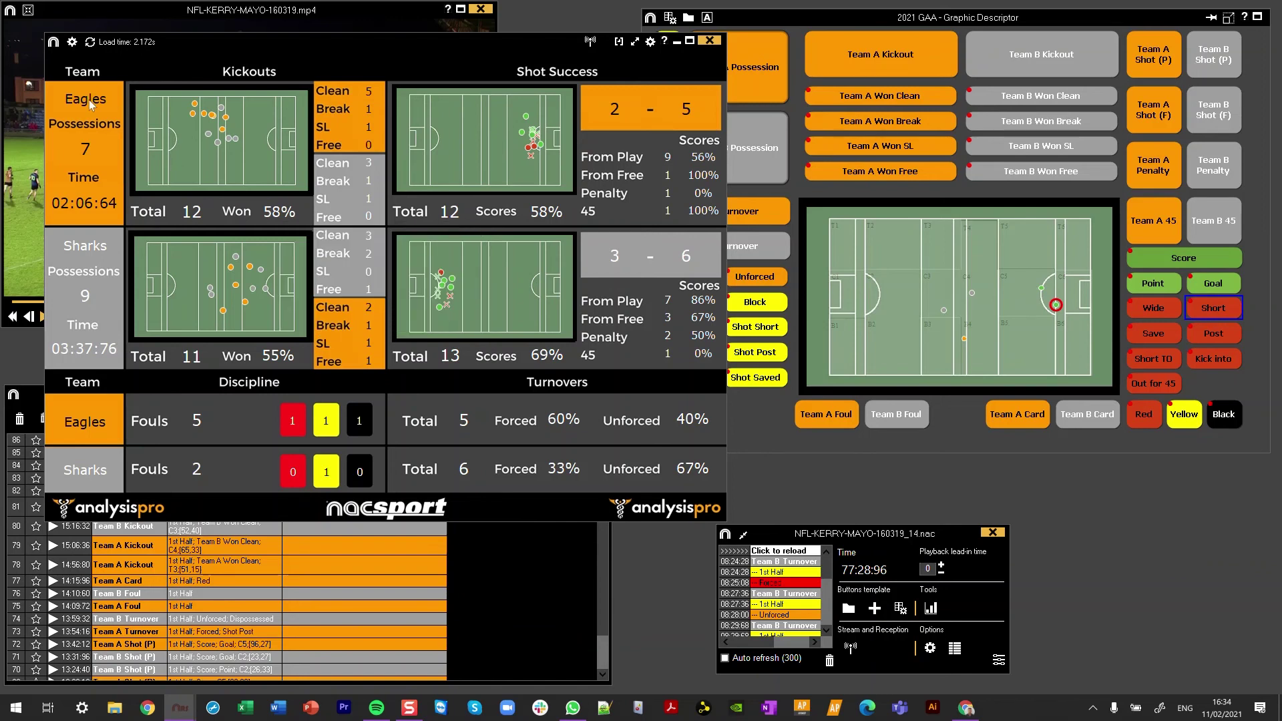